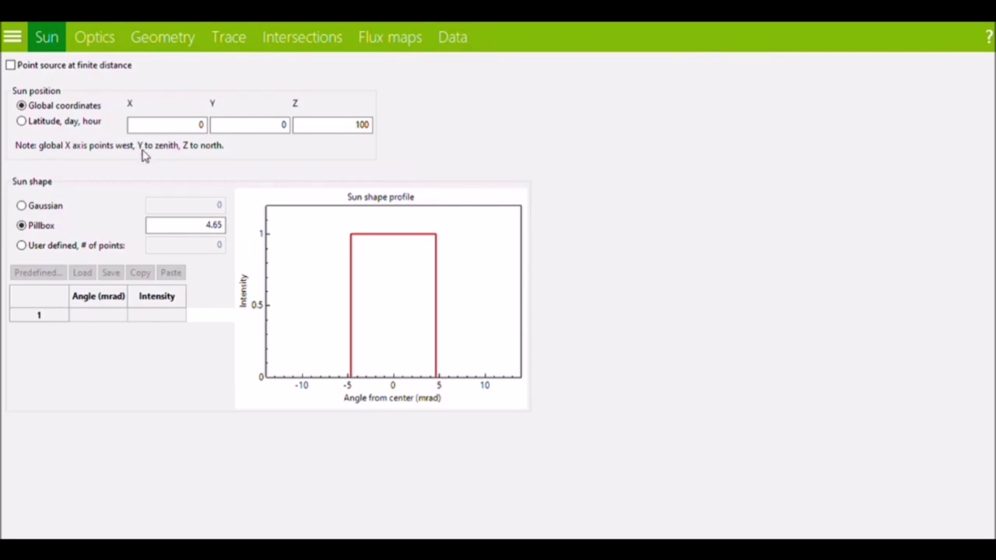
Define the sun position by latitude, day and hour, with day 171 and hour 12
click(250, 129)
click(73, 123)
double_click(281, 125)
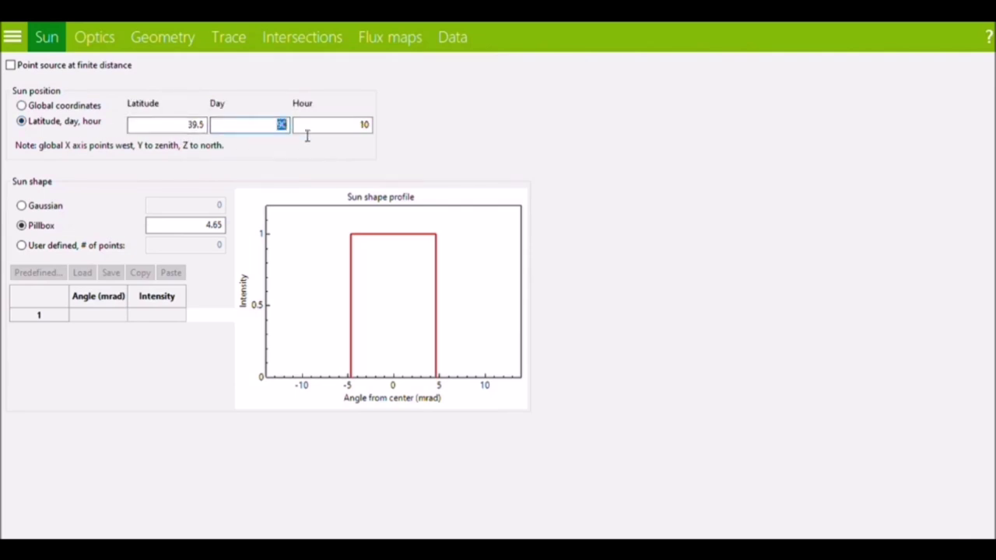
text(171)
double_click(328, 135)
text(12)
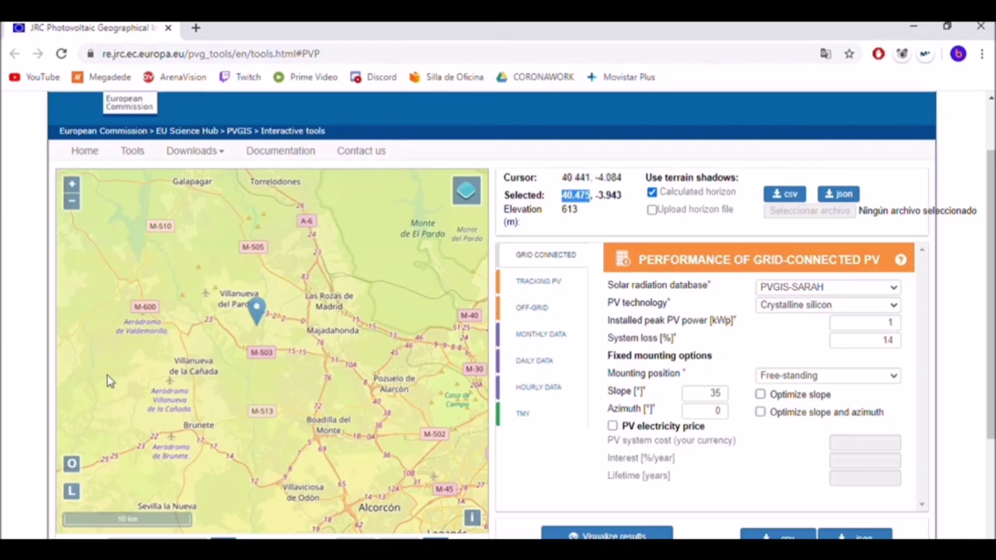
In the browser, examine the marked site near Villanueva de la Cañada on the PVGIS map for its latitude
scroll(273, 323, down, 5)
scroll(274, 323, down, 5)
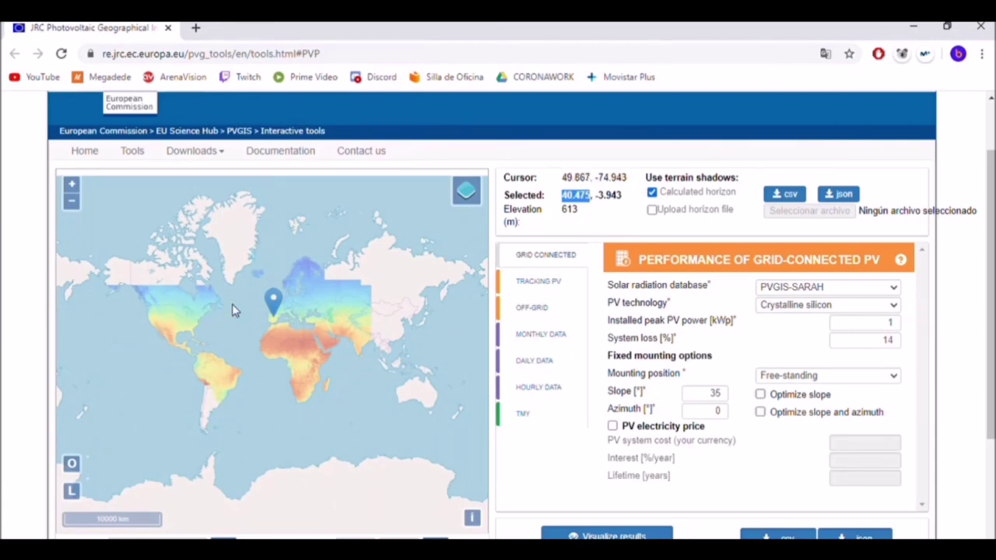
scroll(245, 315, up, 3)
scroll(292, 327, up, 5)
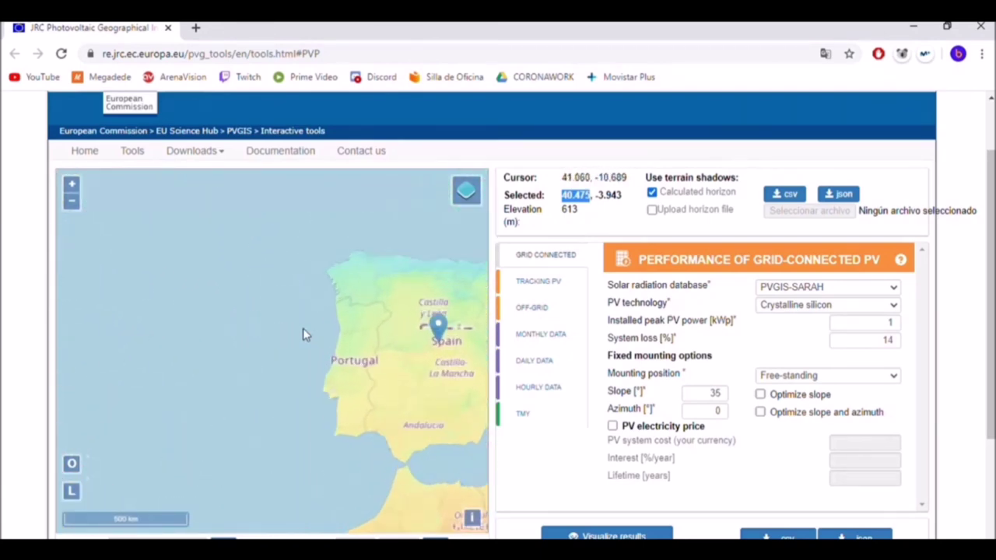
scroll(319, 300, up, 4)
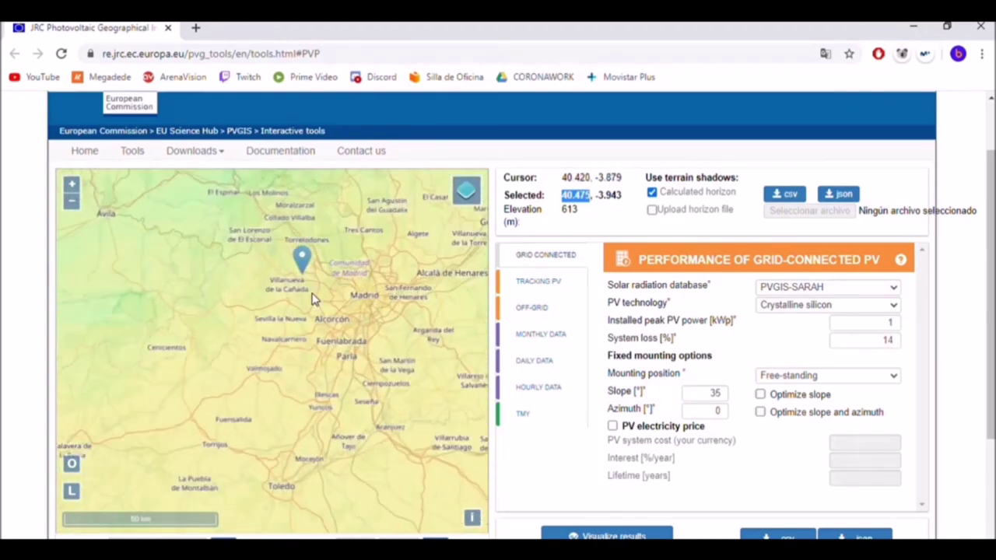
scroll(272, 292, up, 4)
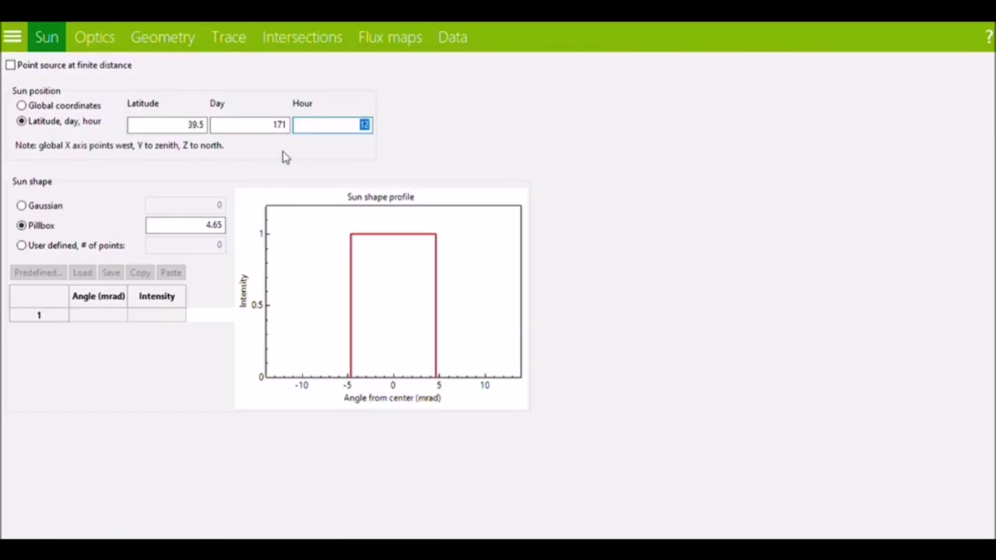
Set the sun position's latitude to 40.475 in SolTrace
click(197, 129)
double_click(198, 131)
text(40.475)
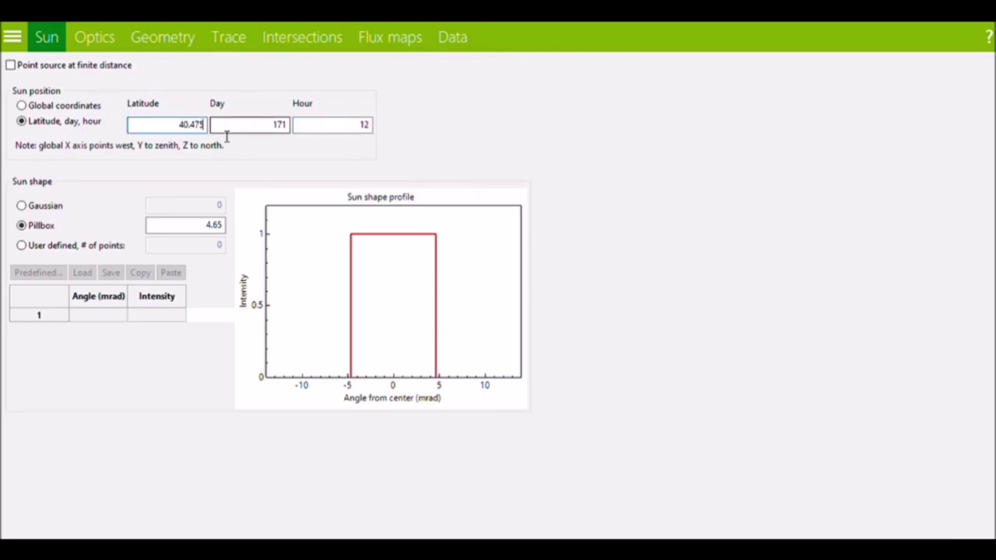
Add a new set of optical properties to the project, keeping its default name
click(100, 39)
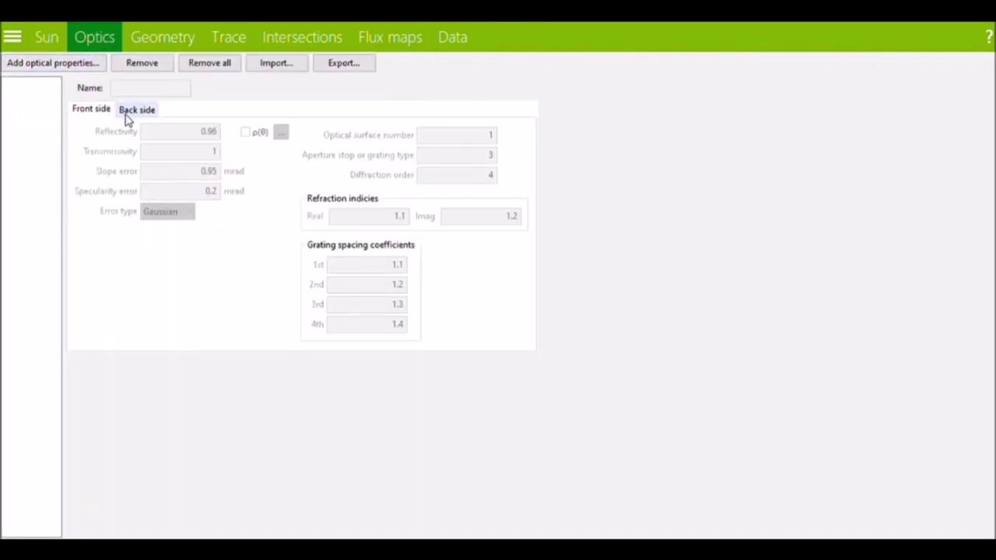
click(97, 67)
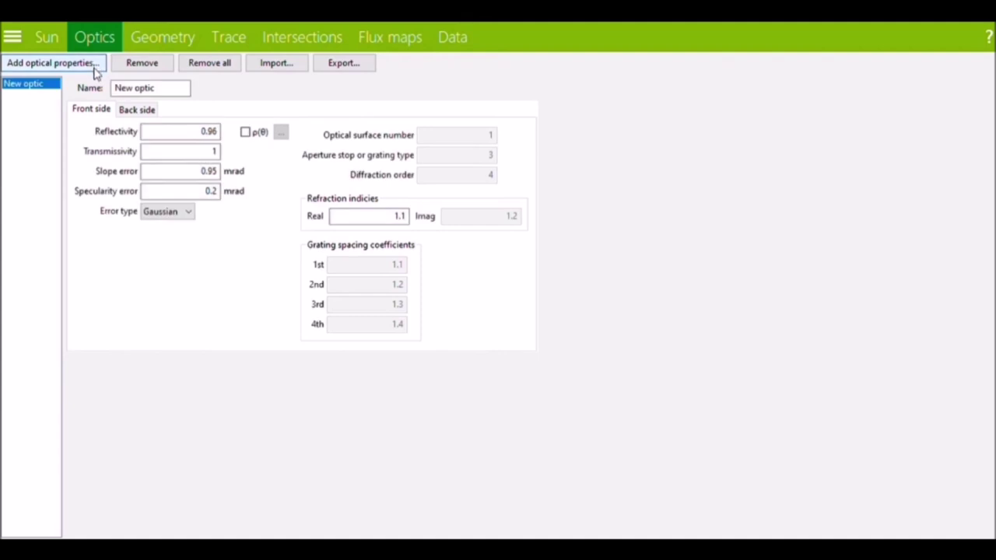
drag(166, 96, 102, 101)
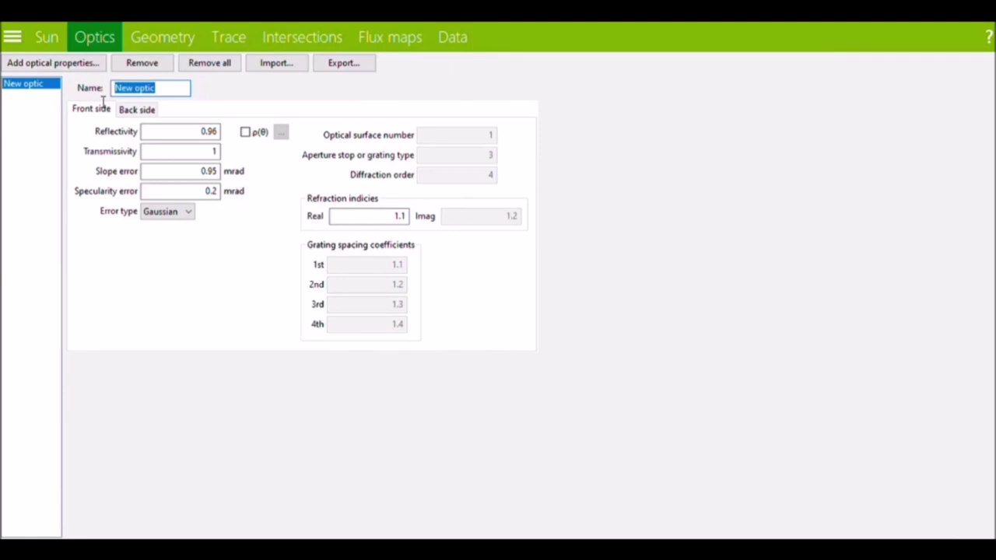
Examine the new optic's reflectivity, transmissivity, slope error and specularity error on both its front and back sides
drag(151, 133, 237, 155)
key(Tab)
key(Tab)
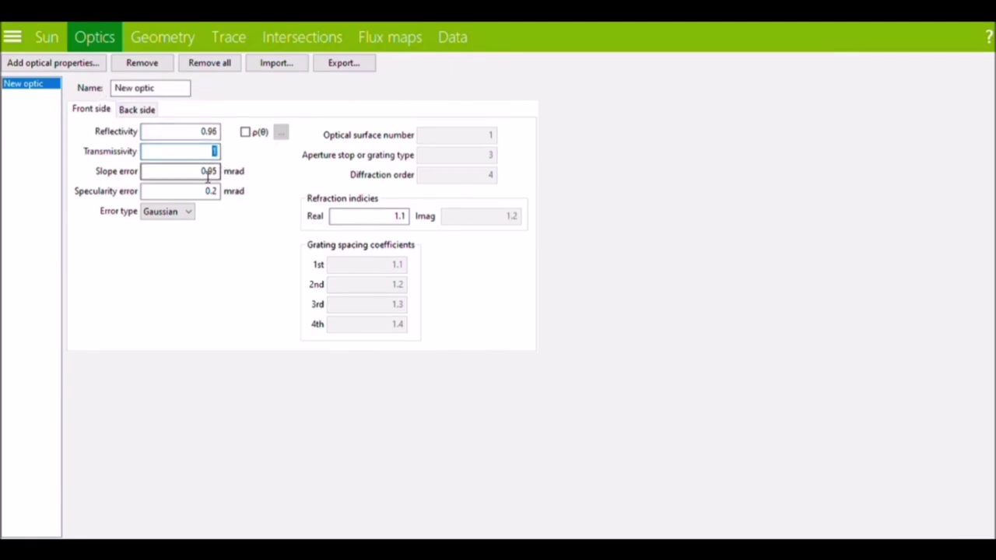
key(Tab)
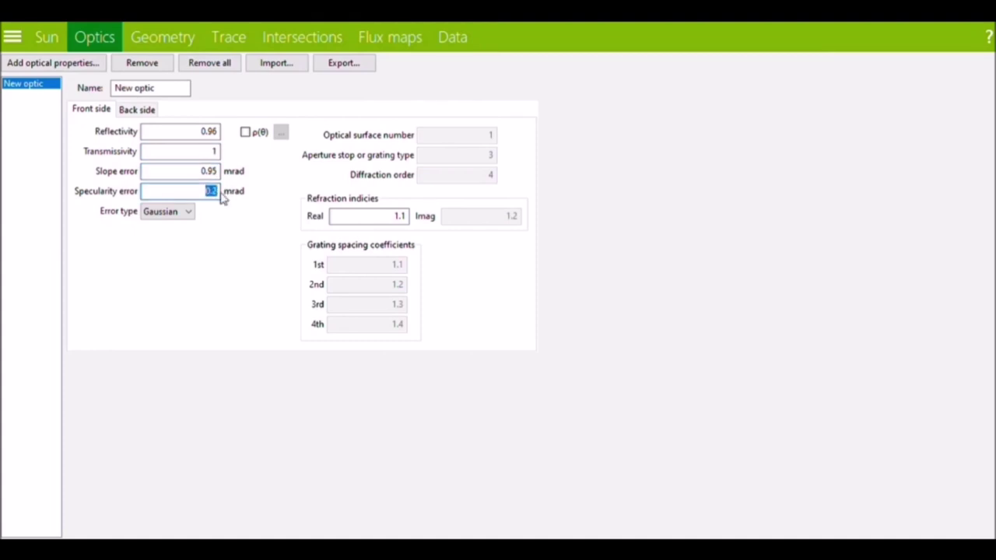
click(154, 114)
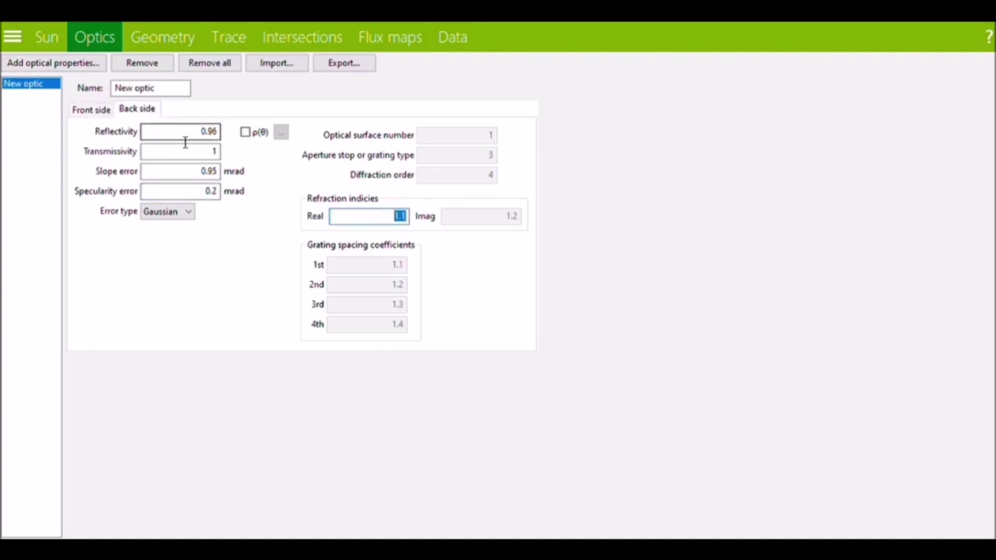
key(Tab)
key(Tab)
click(207, 194)
double_click(211, 190)
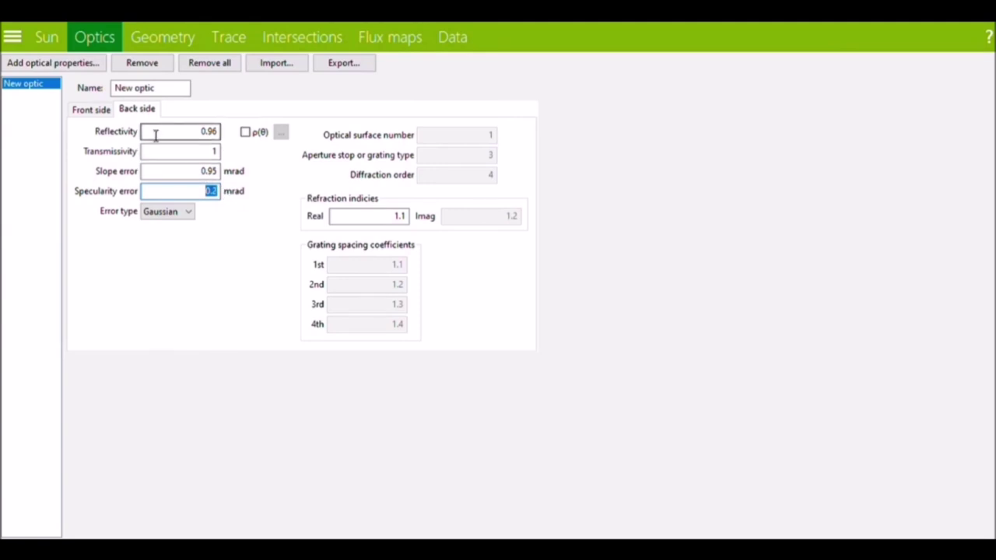
Import the "idoneas" optical properties and check their front-side and back-side values
click(320, 66)
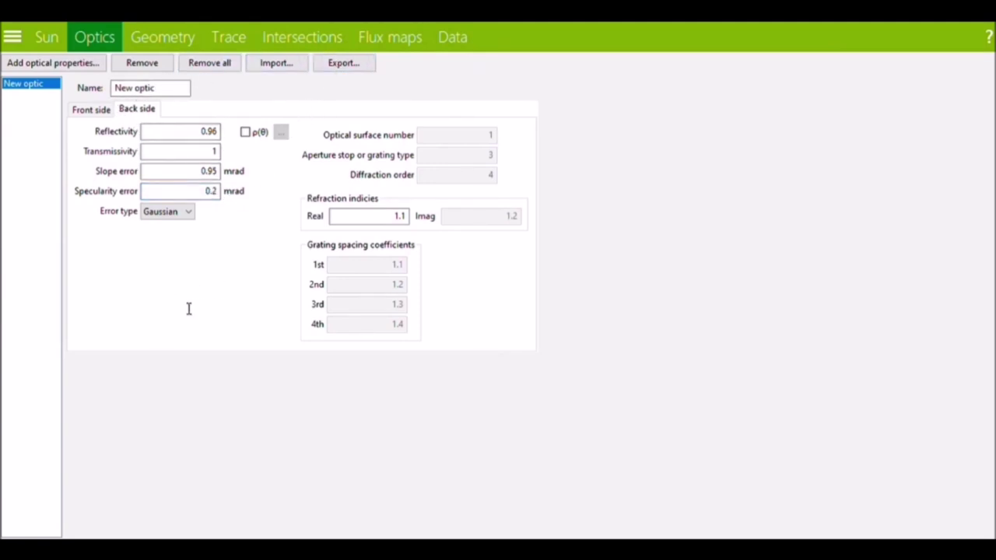
click(295, 69)
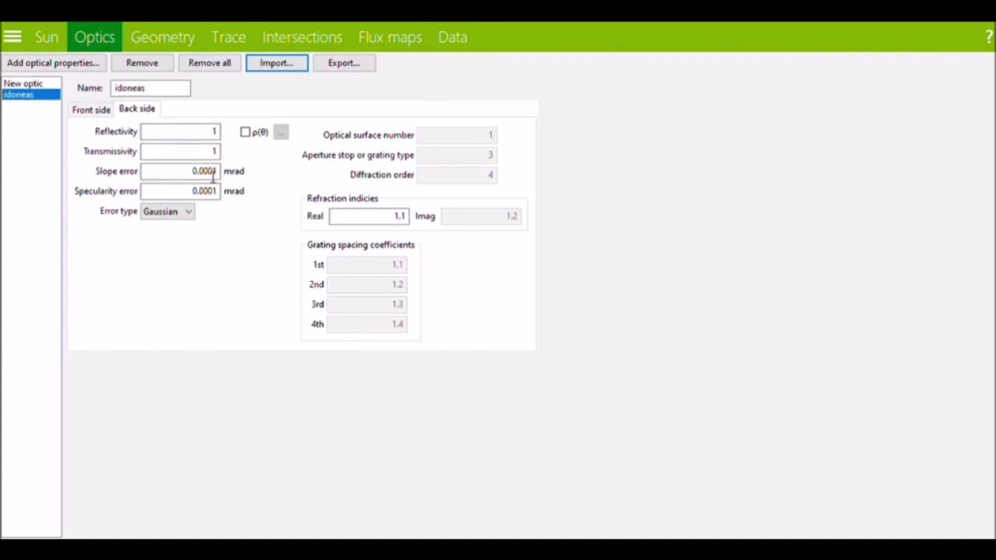
click(107, 115)
click(156, 115)
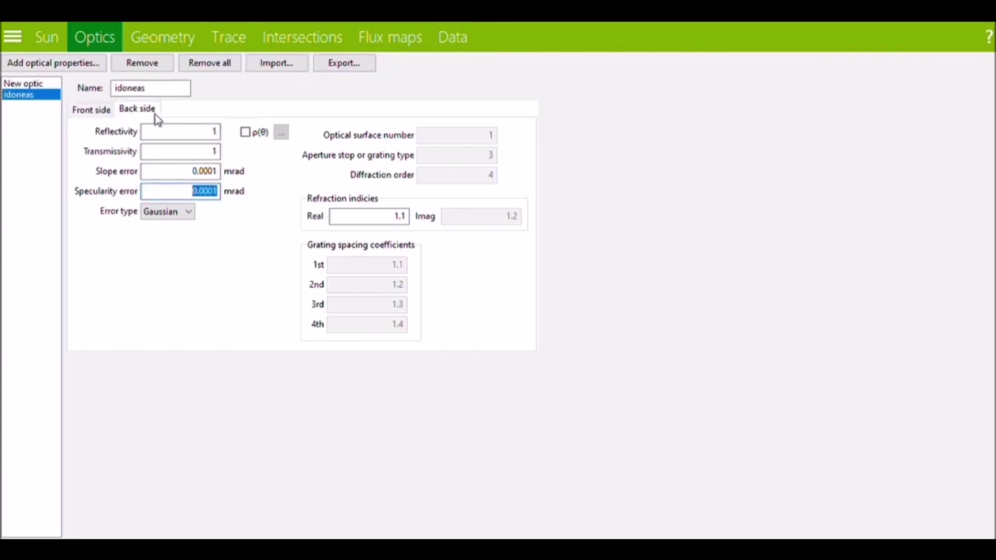
click(108, 113)
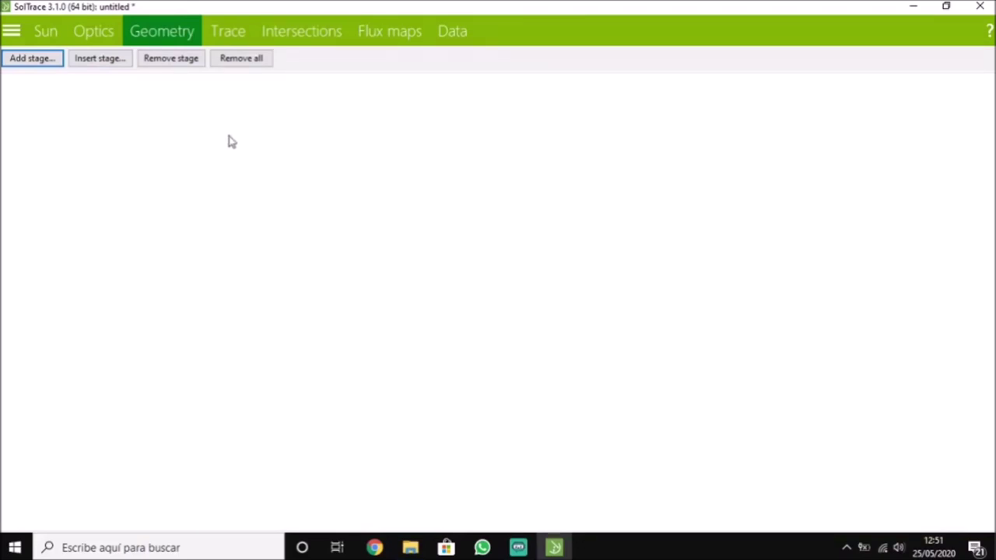
Add a geometry stage and name it C.Parabolico
click(31, 59)
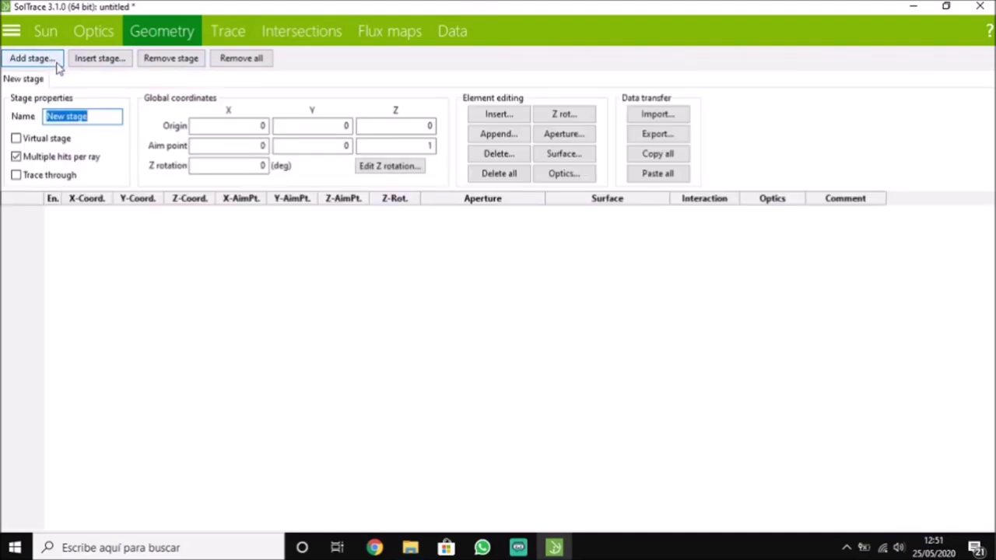
drag(105, 115, 23, 116)
text(C.Parabolico)
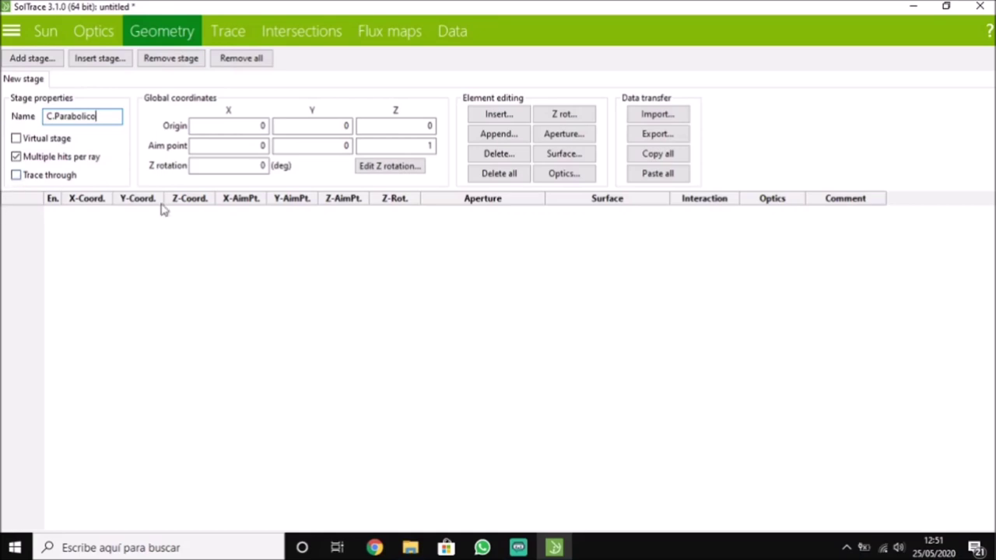
Insert 1 element into the C.Parabolico stage
click(499, 114)
text(1)
click(504, 299)
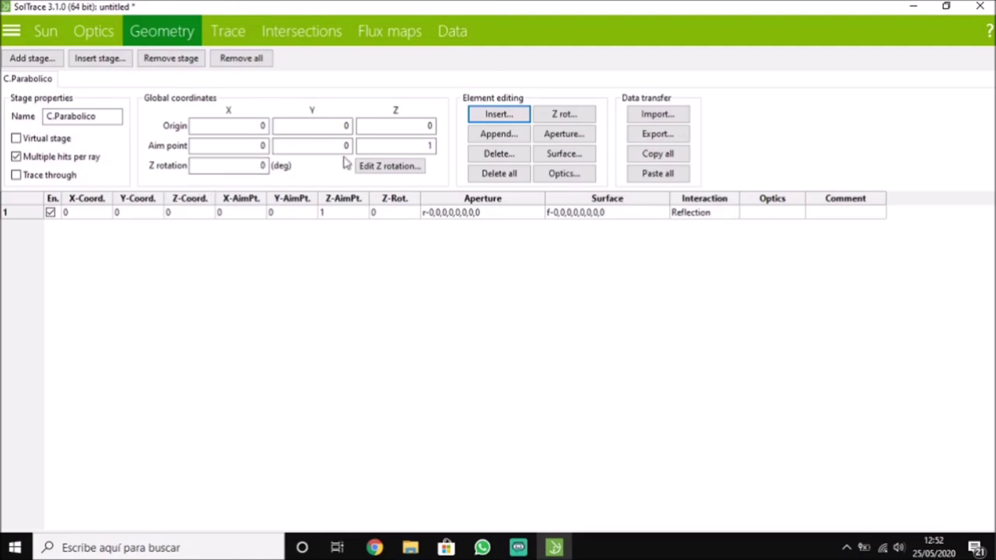
Examine the circular, triangular and hexagonal aperture shapes available for element 1
click(553, 138)
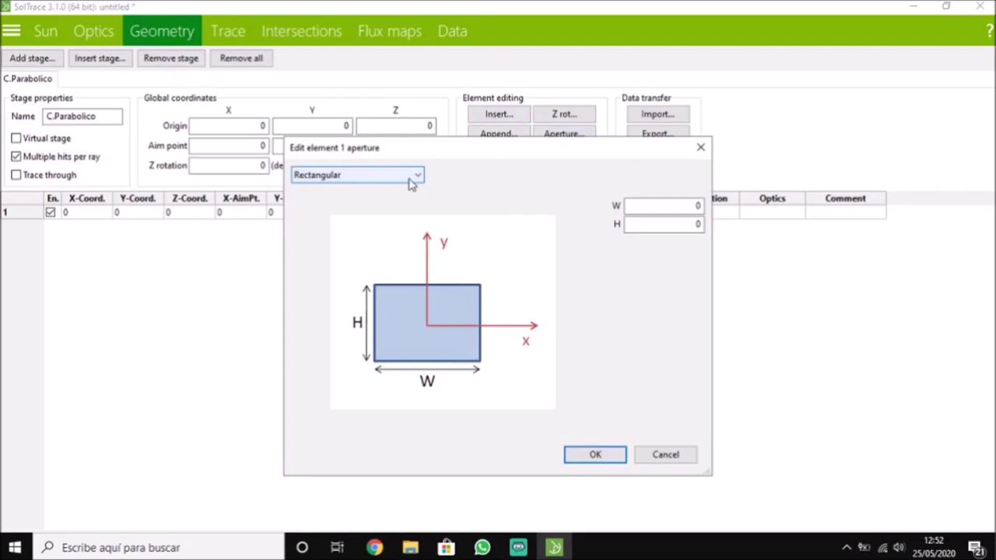
click(411, 178)
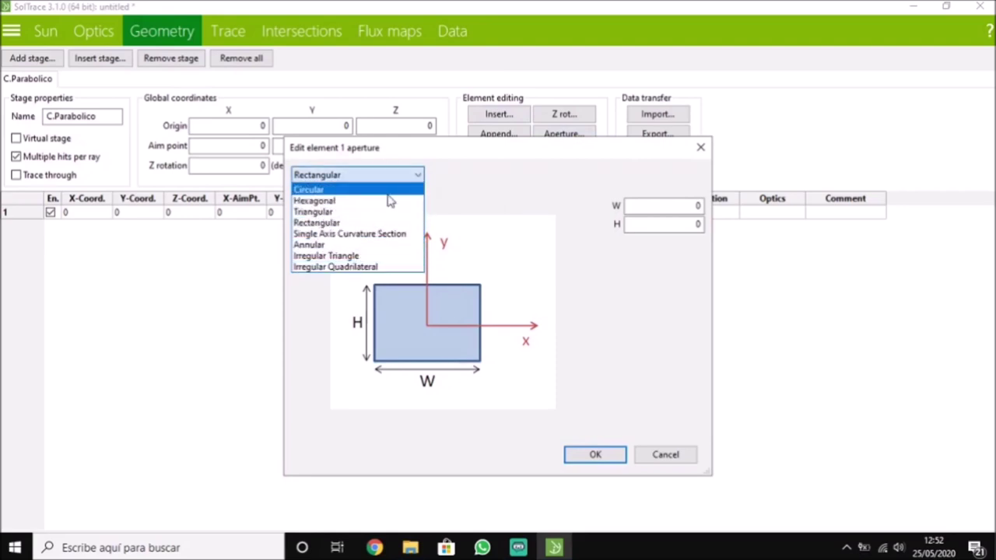
click(390, 201)
click(391, 176)
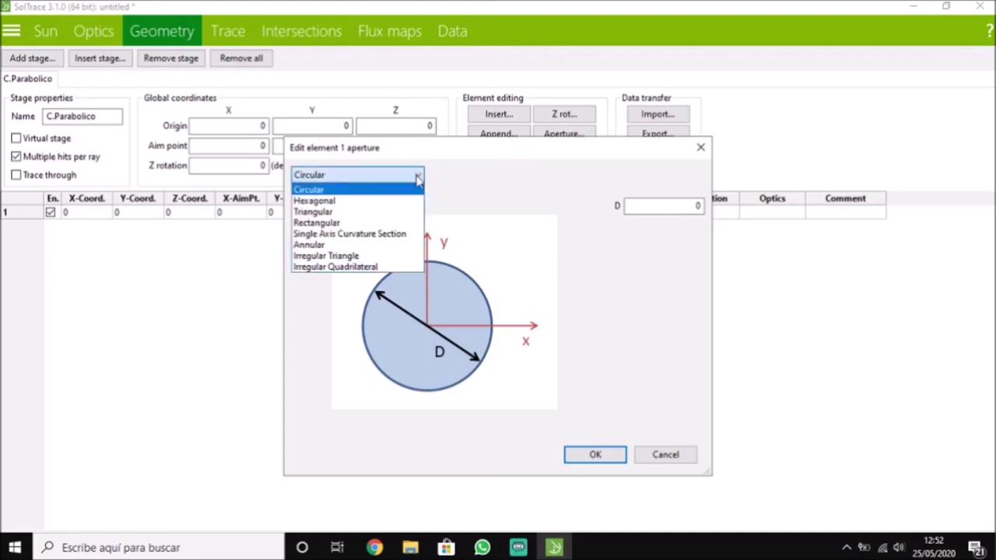
click(391, 225)
click(390, 180)
click(382, 211)
click(395, 176)
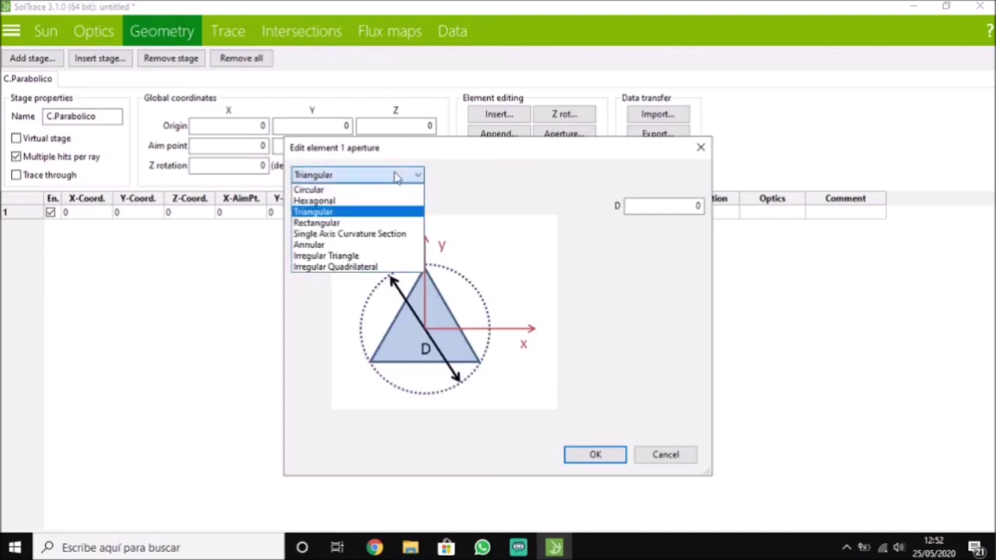
click(388, 200)
click(392, 175)
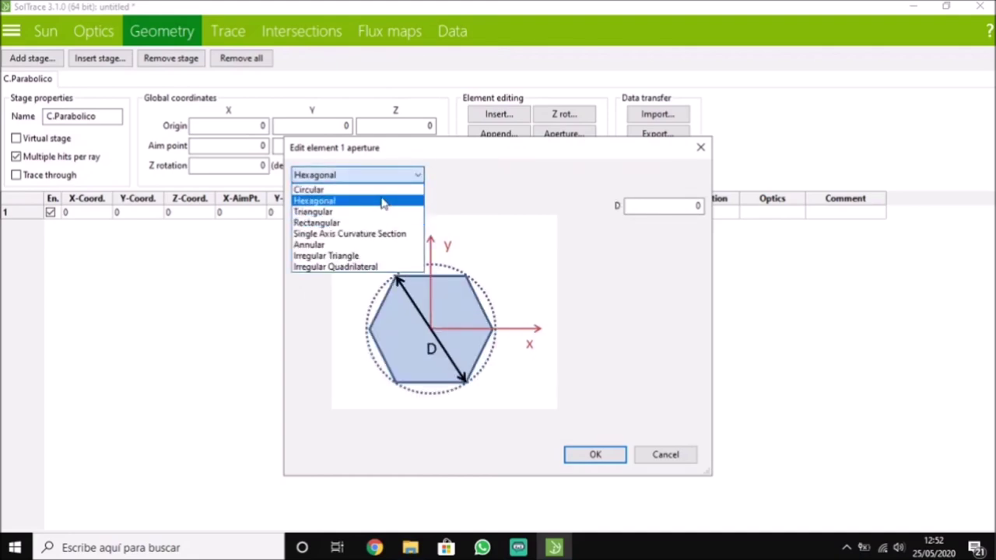
Give element 1 a rectangular aperture with width W 1.5 and height H 1
click(378, 223)
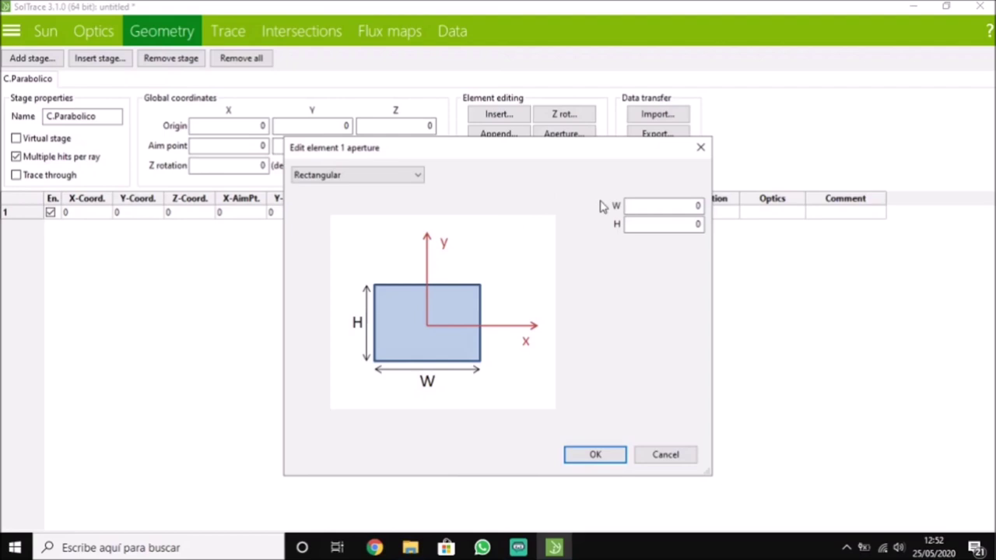
drag(648, 204, 722, 207)
text(1.5)
key(Tab)
text(1)
click(595, 455)
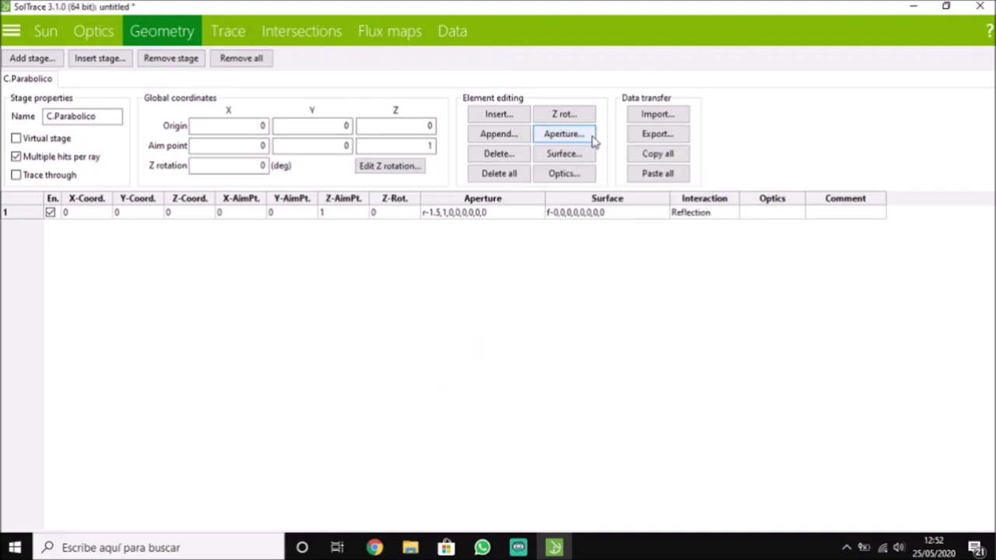
Examine the conical and cylindrical surface types available for element 1
click(581, 157)
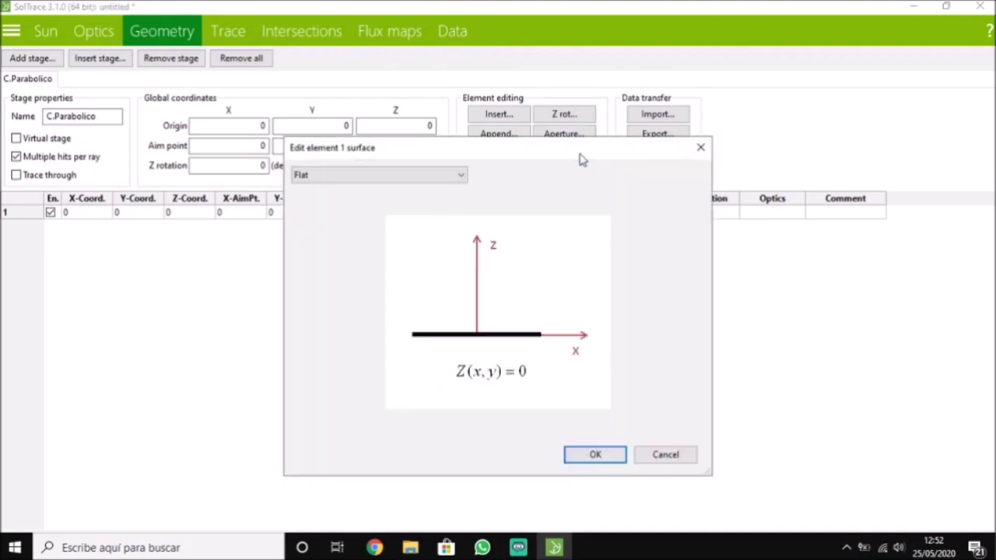
click(431, 177)
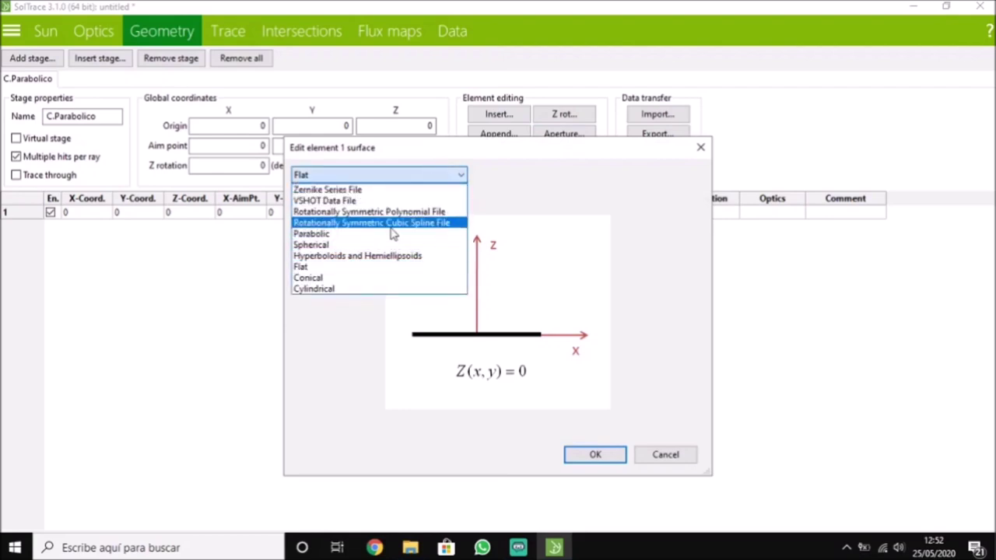
click(374, 280)
click(377, 178)
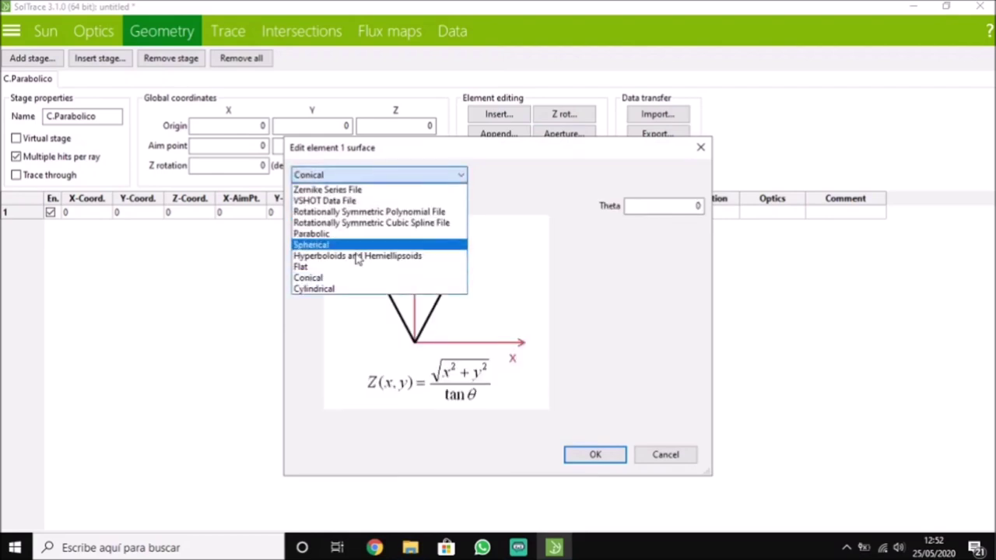
click(353, 279)
click(388, 176)
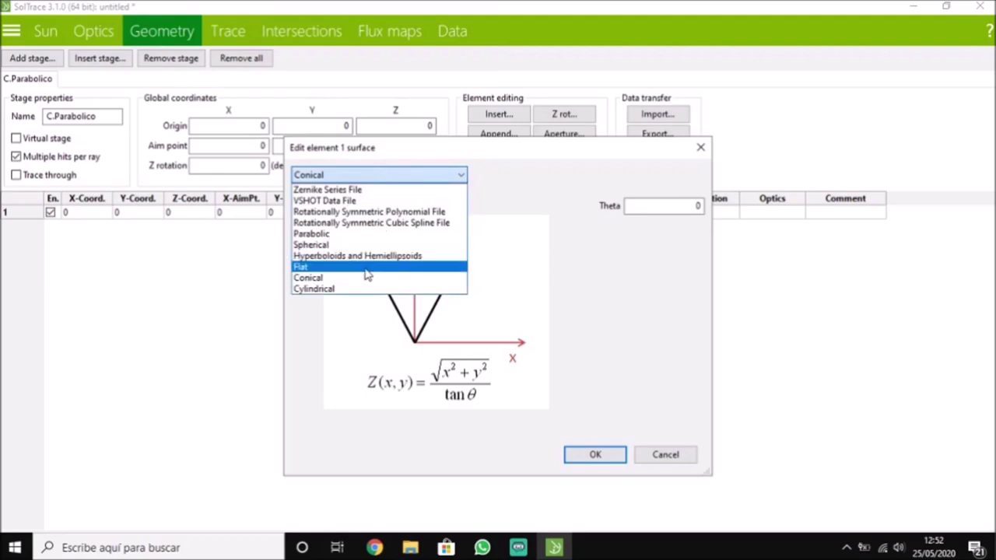
click(360, 289)
click(410, 177)
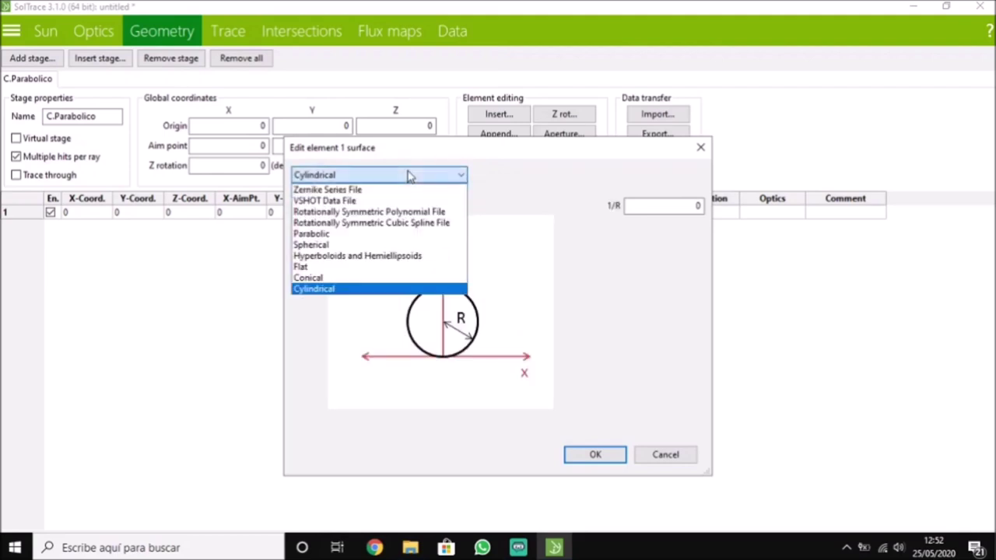
Make element 1's surface parabolic with Cx set to 2
click(383, 234)
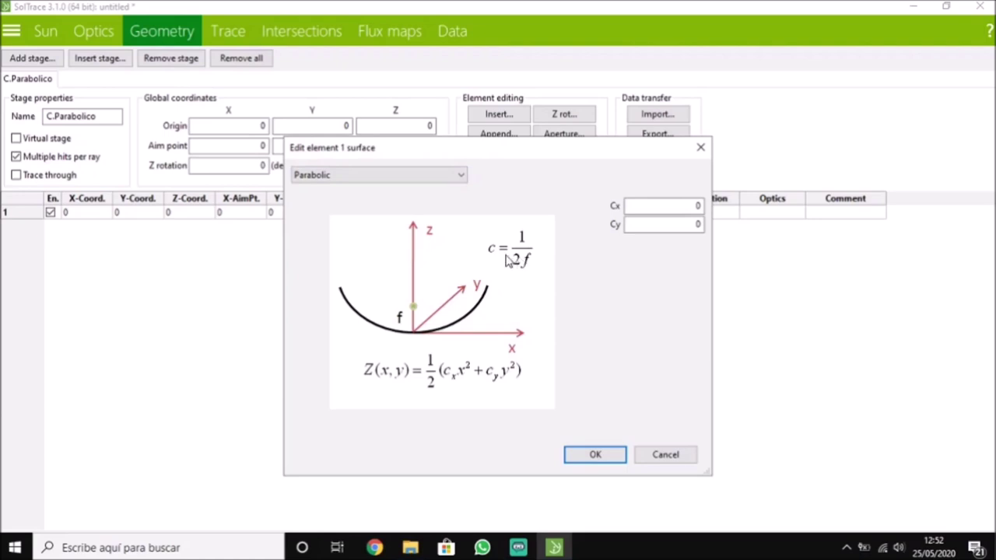
drag(649, 205, 736, 205)
click(595, 455)
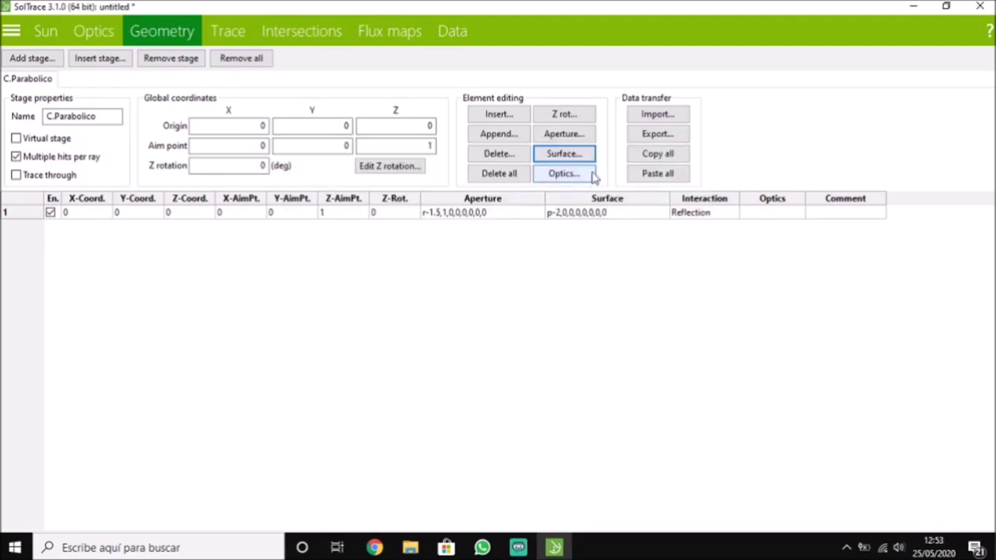
Keep element 1's interaction as Reflection and assign it the idoneas optical properties
click(705, 212)
click(707, 215)
click(707, 215)
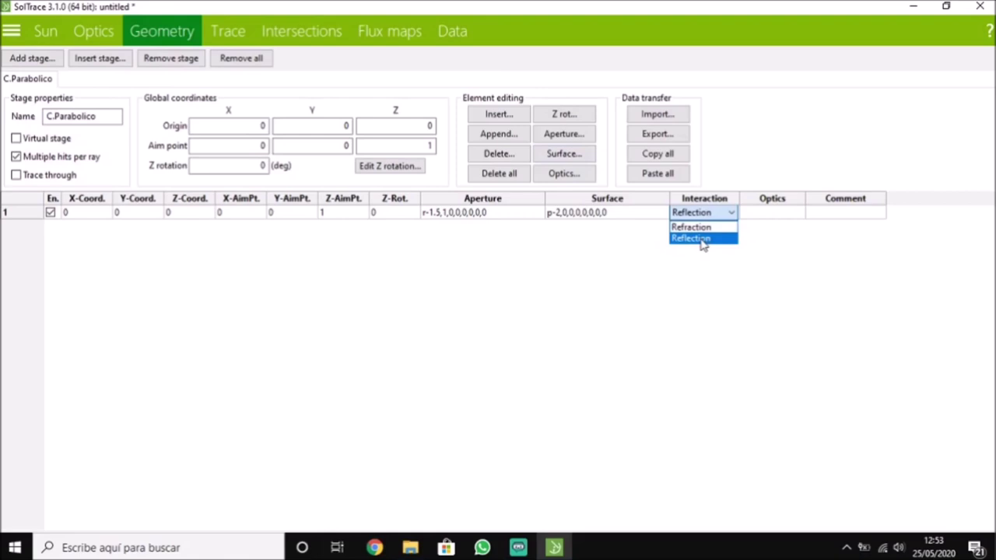
click(703, 239)
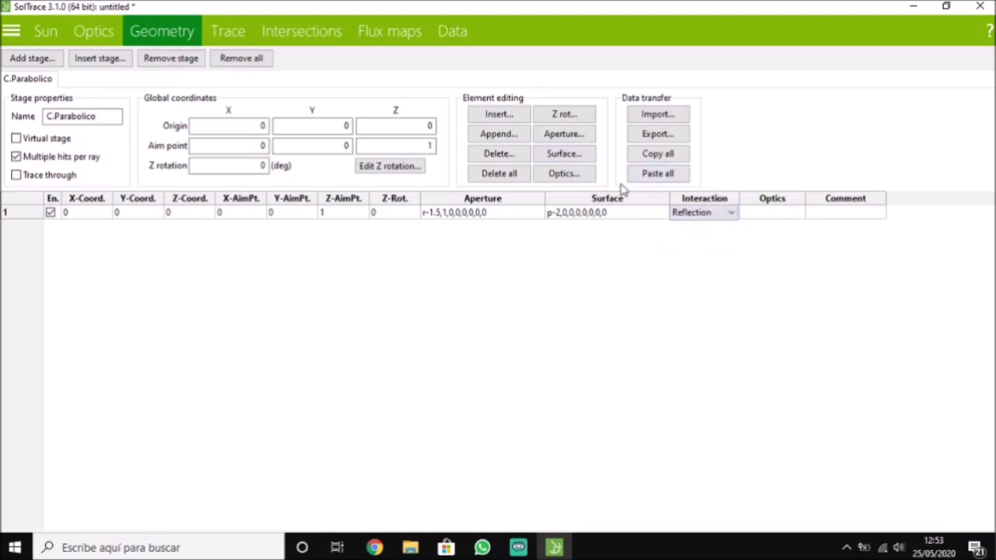
click(582, 179)
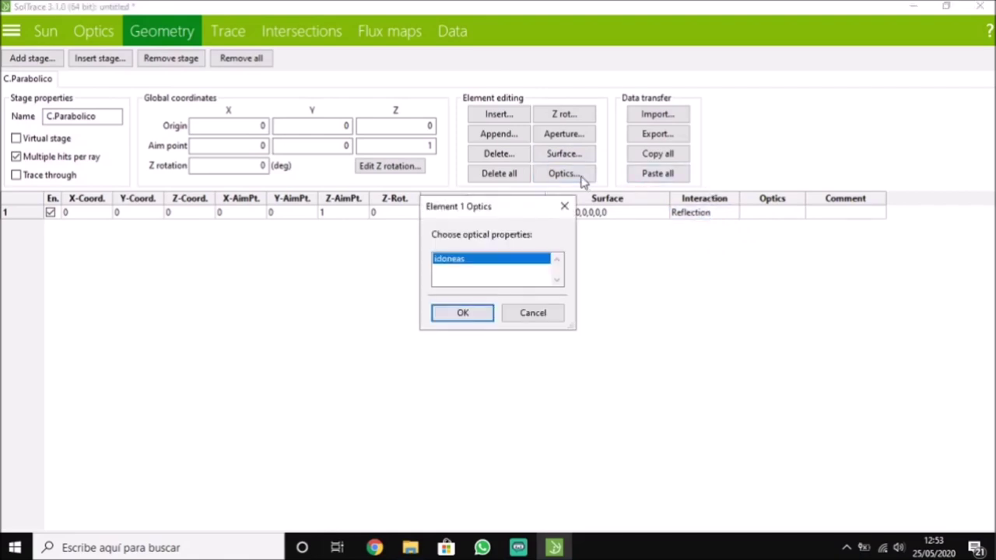
click(463, 313)
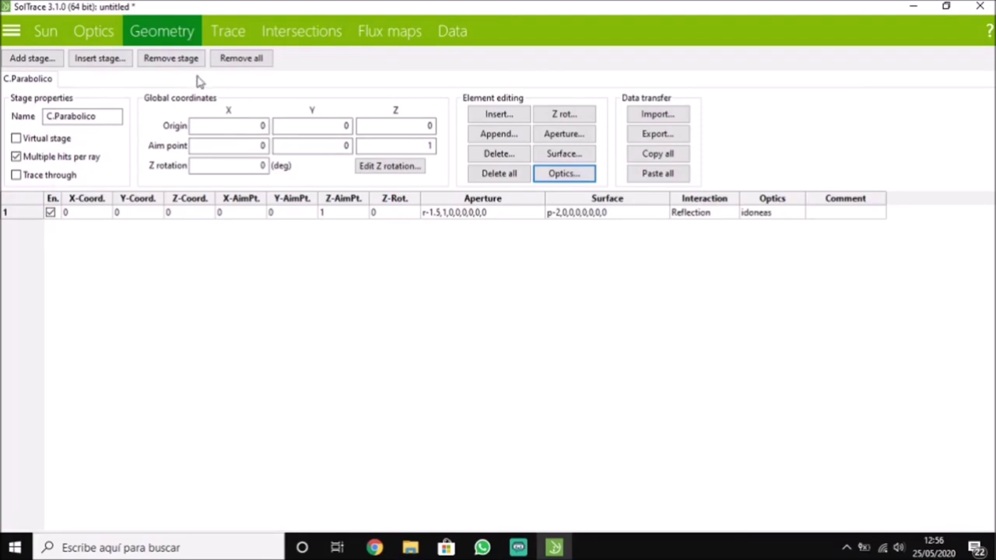
Run the ray trace and plot the paths of rays 1-100 for the C.Parabolico stage and its element
click(227, 31)
click(387, 92)
click(287, 37)
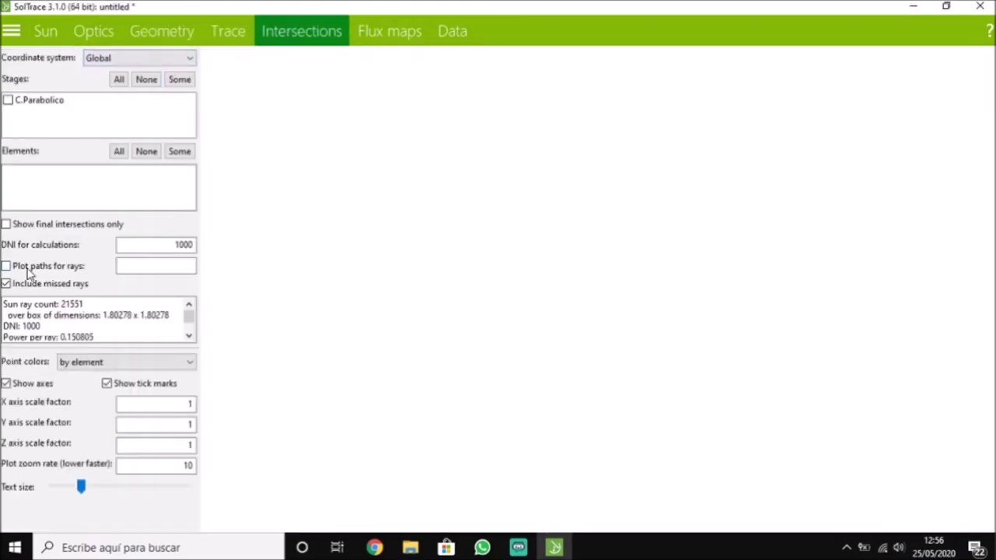
click(132, 266)
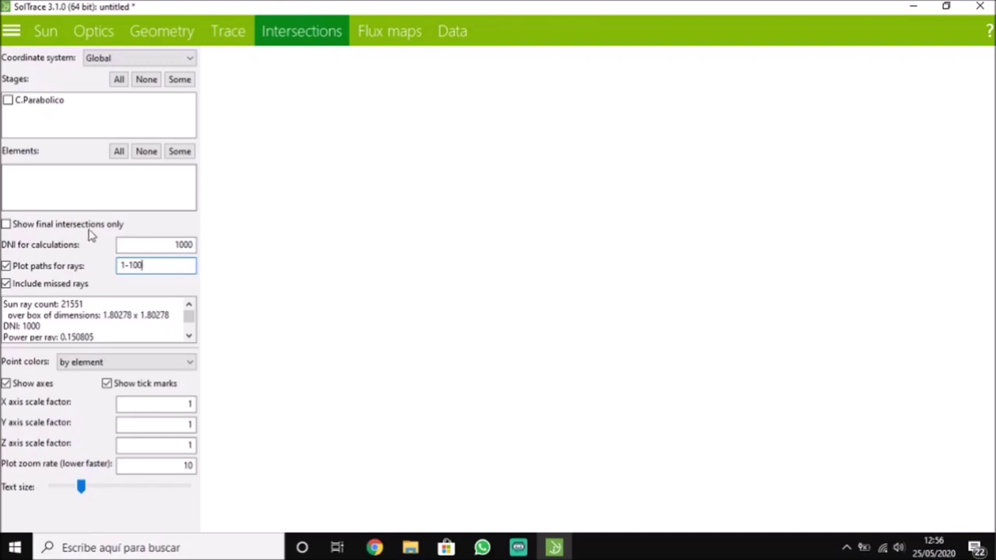
click(8, 99)
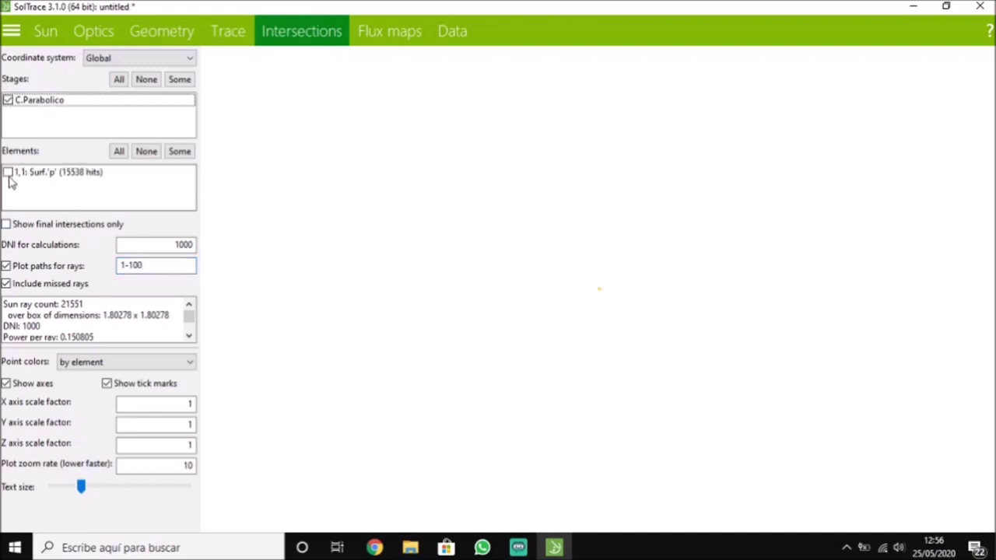
click(7, 173)
Examine the parabolic trough's incoming and reflected ray paths around its focus from several angles
drag(607, 329, 418, 361)
scroll(436, 373, down, 8)
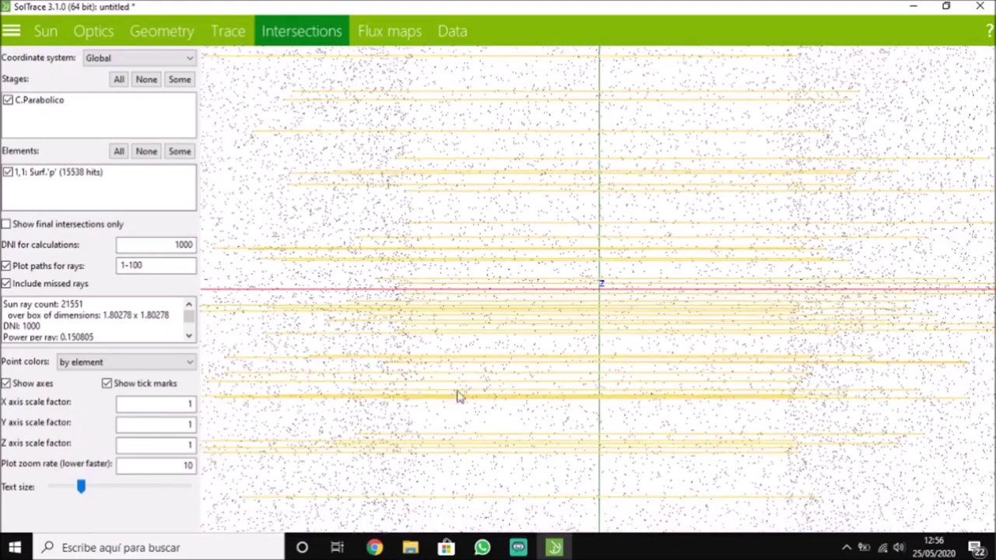
drag(609, 422, 588, 152)
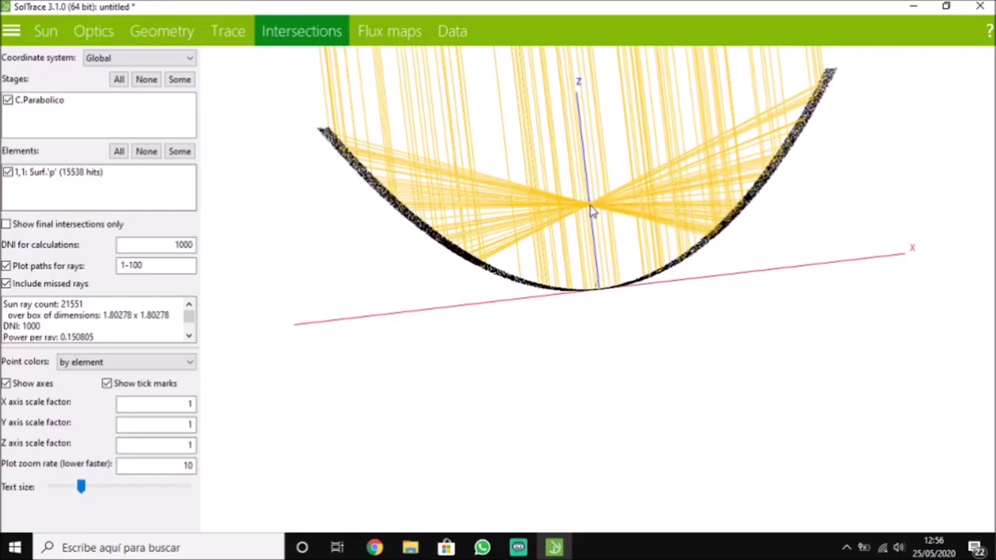
drag(596, 202, 595, 239)
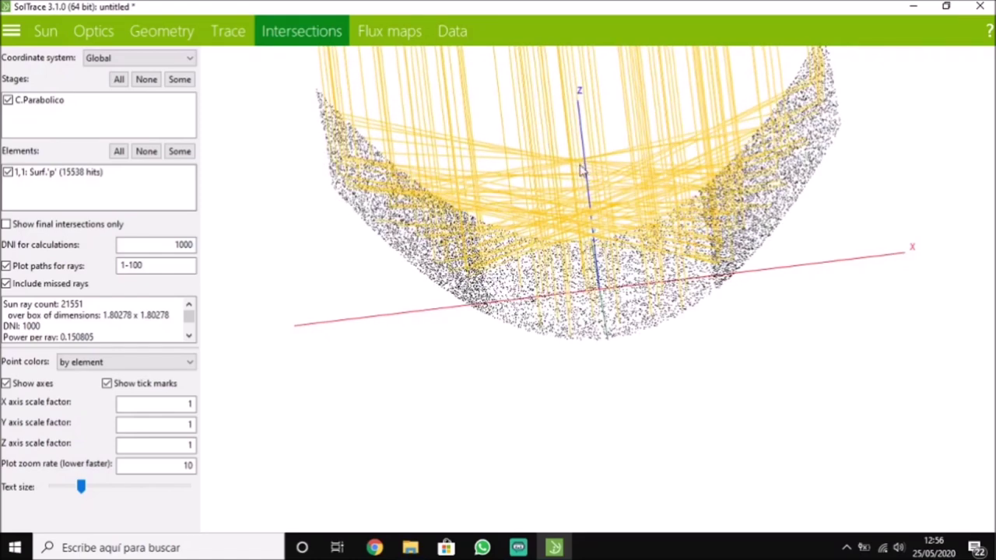
drag(616, 263, 607, 221)
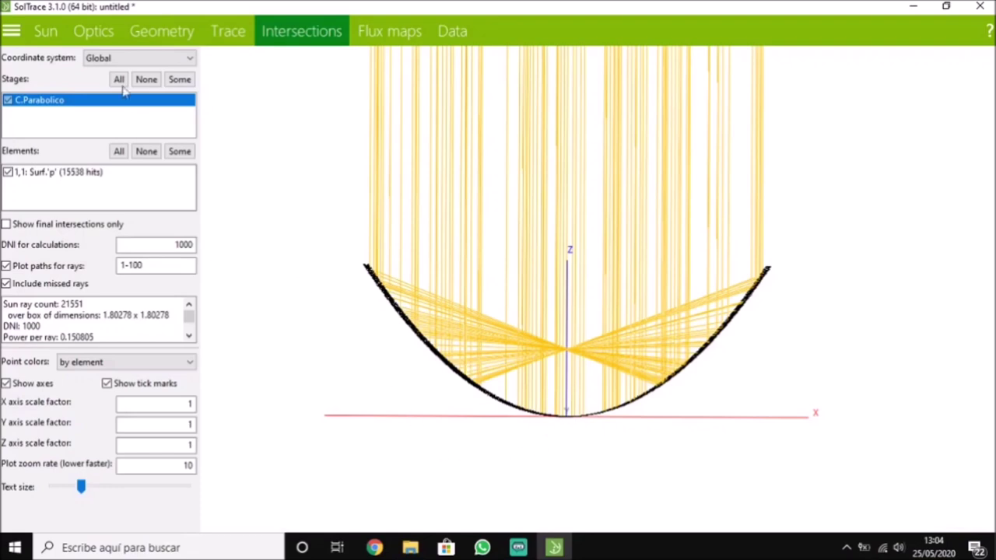
Remove all stages from the geometry
click(145, 31)
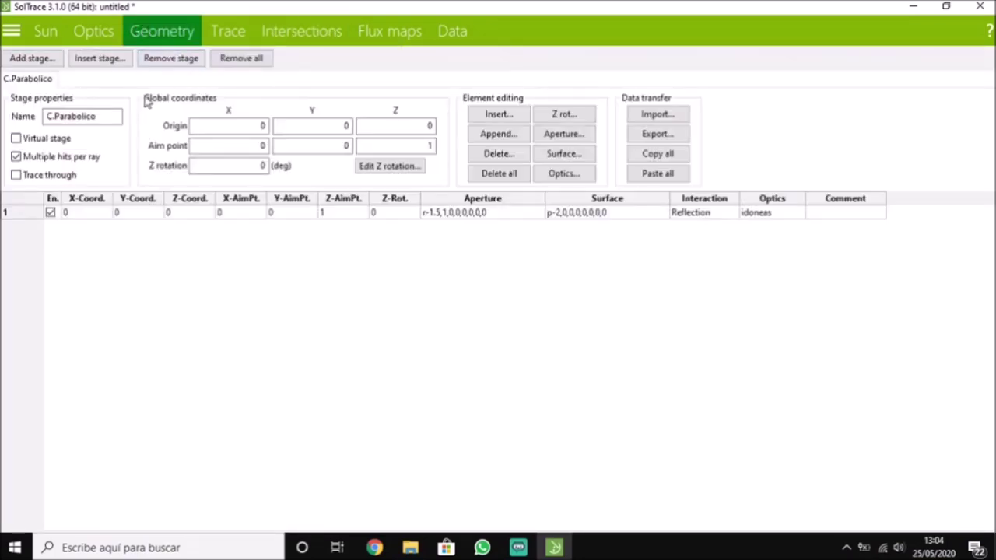
click(101, 117)
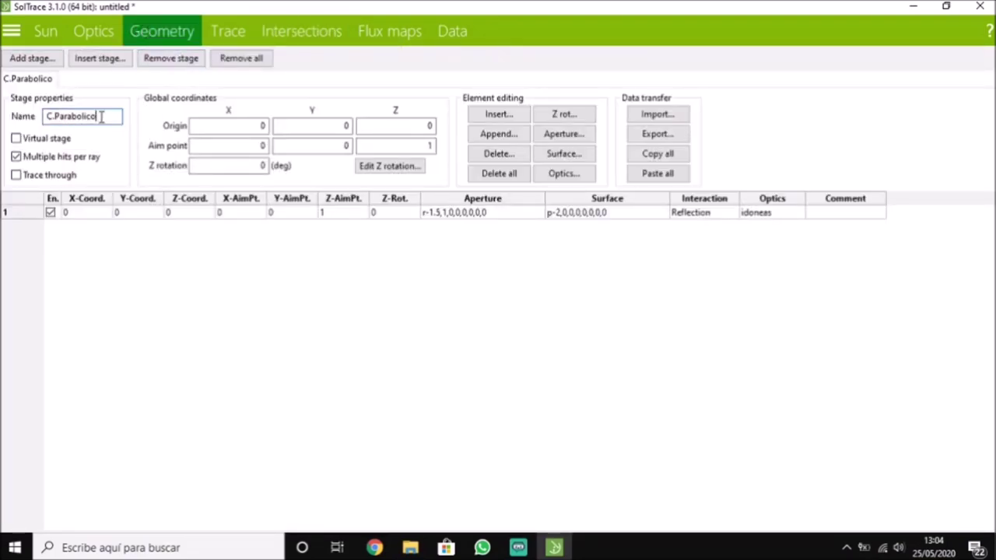
click(249, 61)
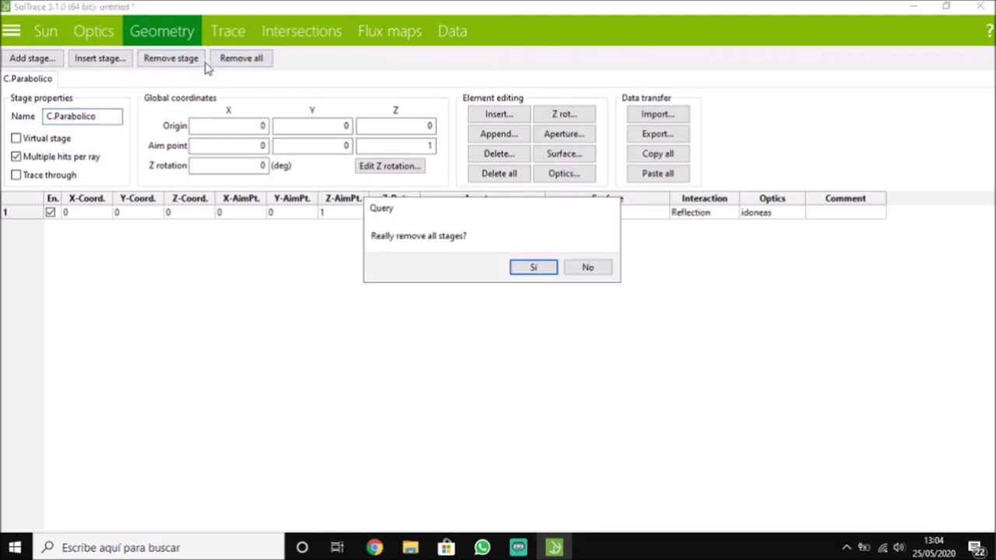
click(550, 271)
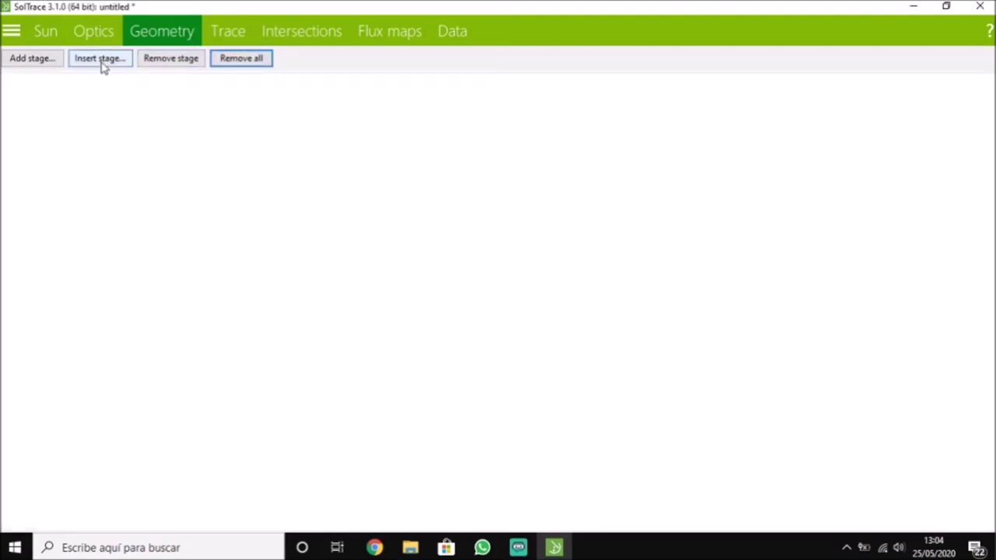
Add a stage named C.Paraboidal and insert one element in it
click(44, 62)
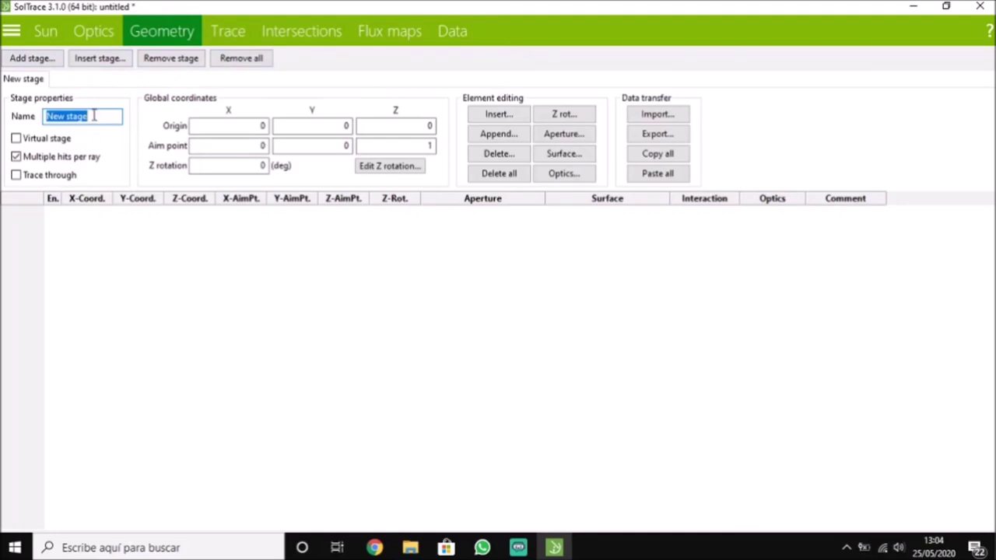
text(C.Paraboidal)
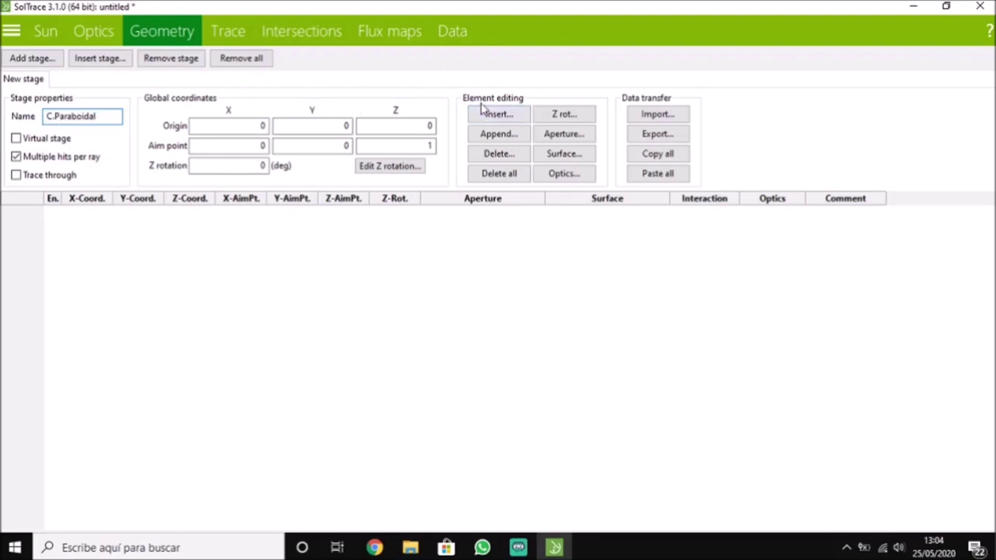
click(485, 115)
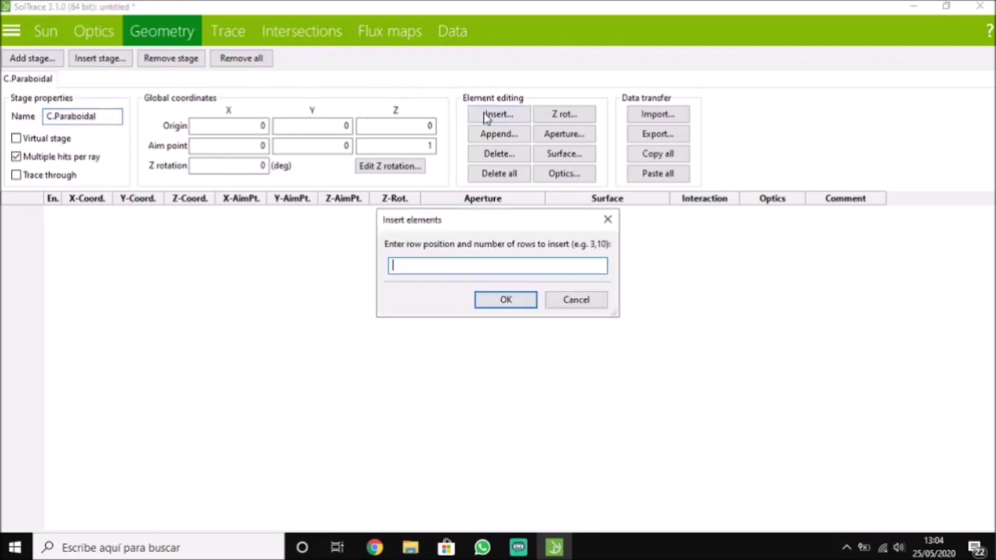
text(1)
click(503, 299)
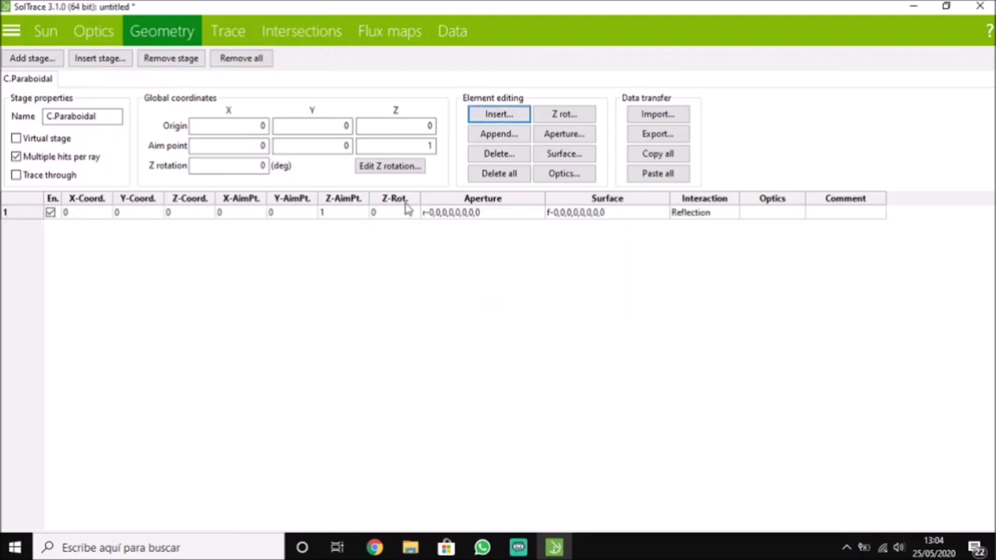
Give element 1 of the C.Paraboidal stage a circular aperture with diameter D 1.5
click(555, 134)
click(417, 177)
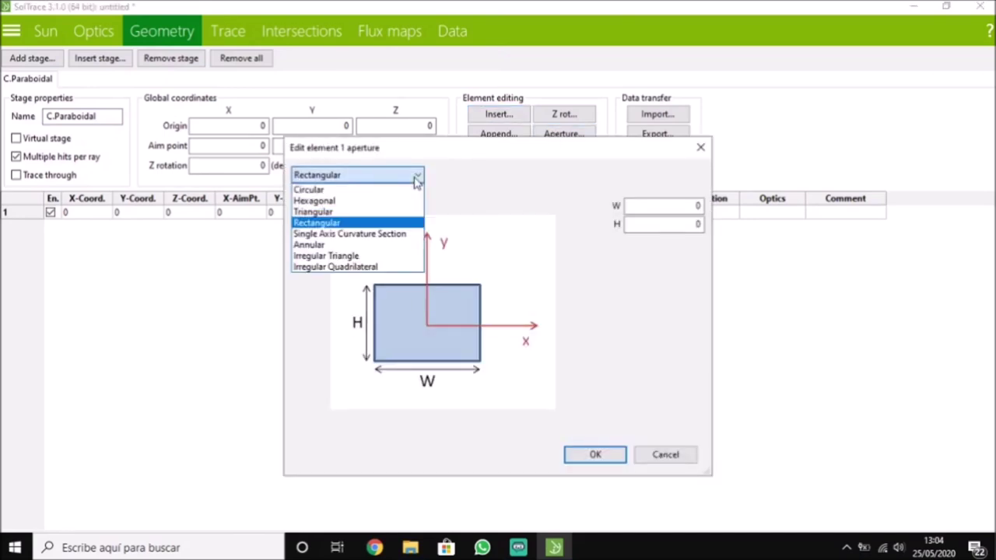
click(403, 191)
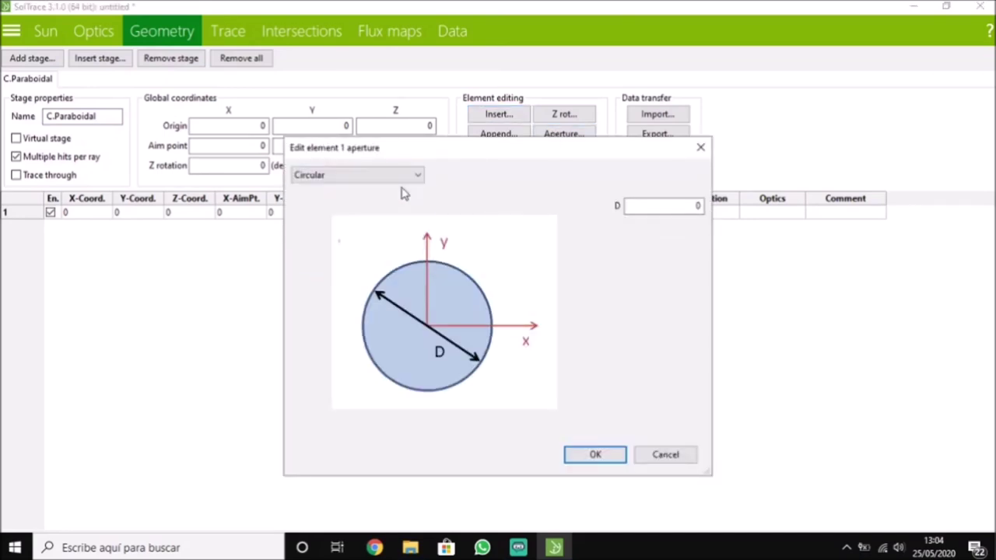
drag(682, 207, 731, 214)
click(613, 457)
Make element 1's surface parabolic with Cx 2 and Cy 2, and assign it the idoneas optical properties
click(583, 159)
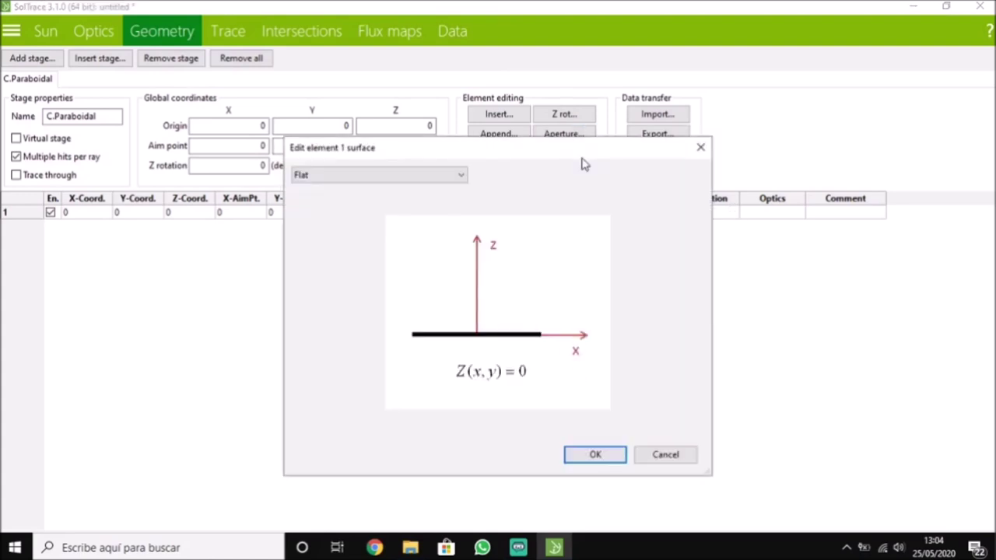
click(456, 177)
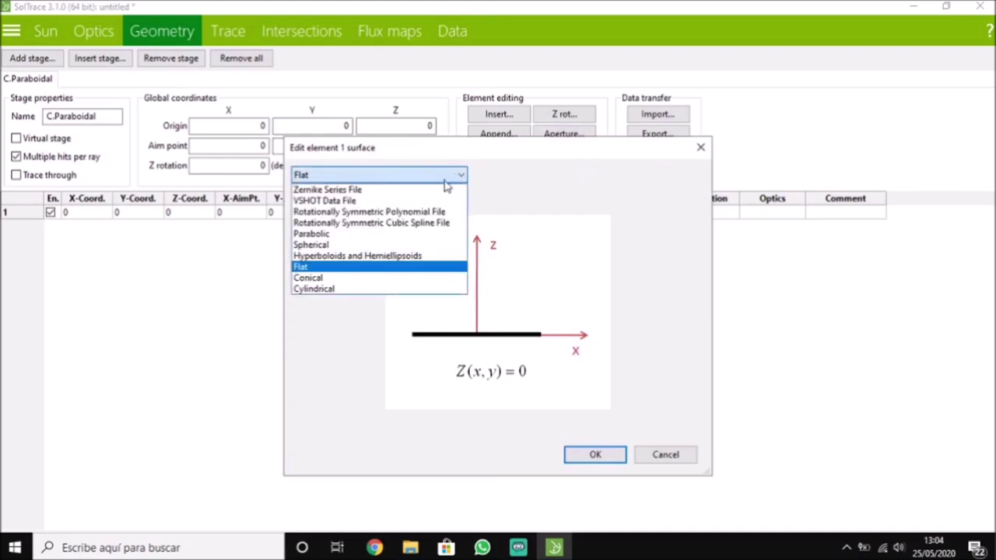
click(408, 244)
click(417, 178)
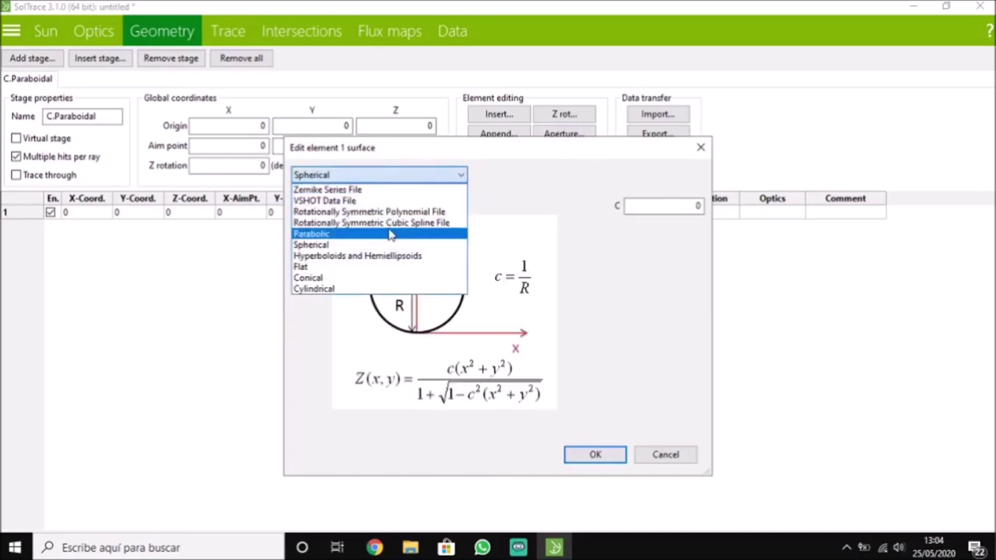
click(391, 231)
double_click(694, 206)
text(2)
double_click(698, 225)
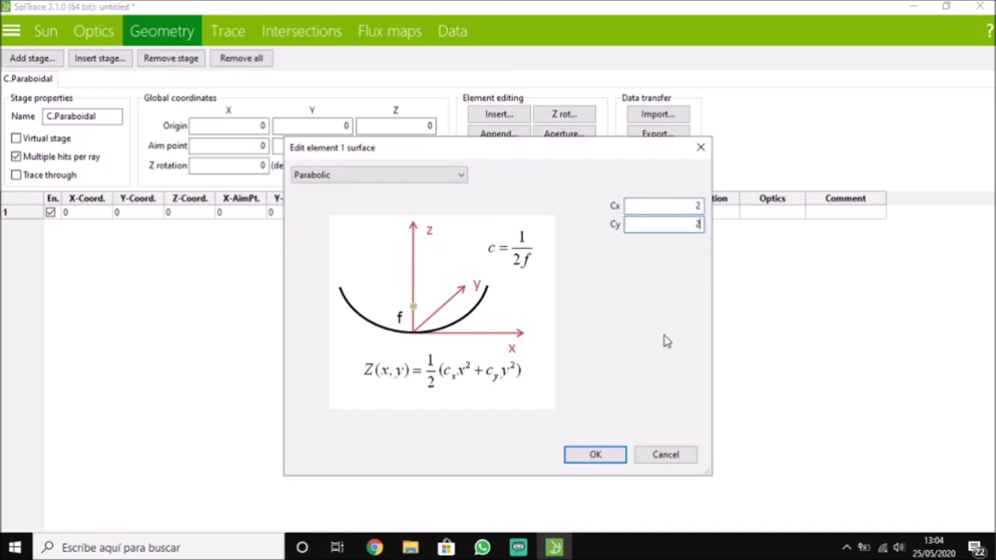
click(611, 458)
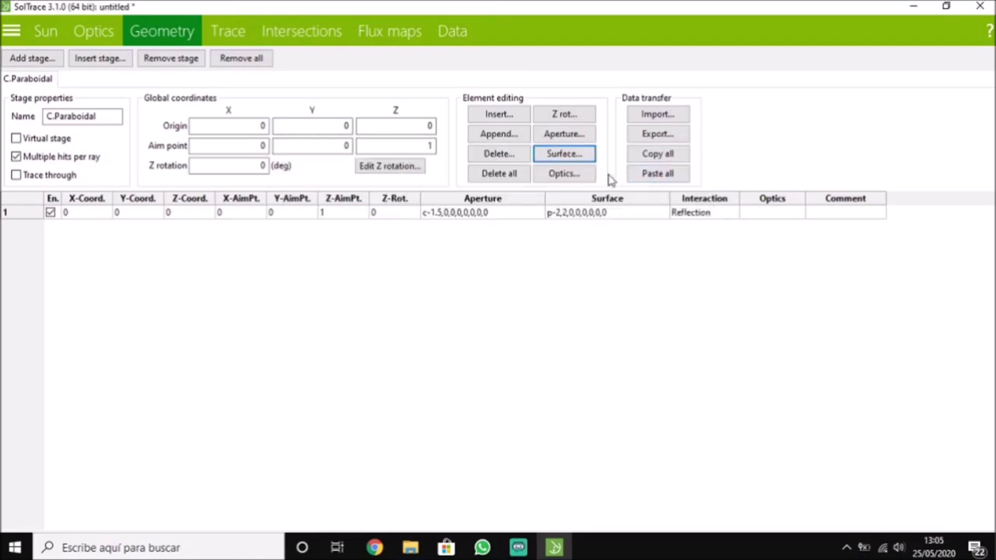
click(565, 174)
click(469, 314)
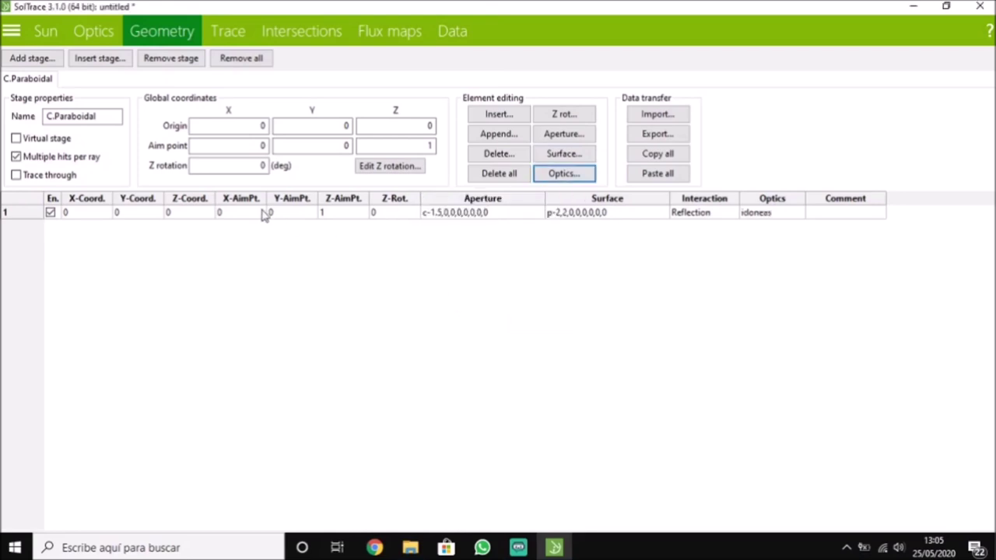
Run the ray trace and plot the C.Paraboidal stage's intersections, examining the dish's reflected rays from several angles
click(230, 36)
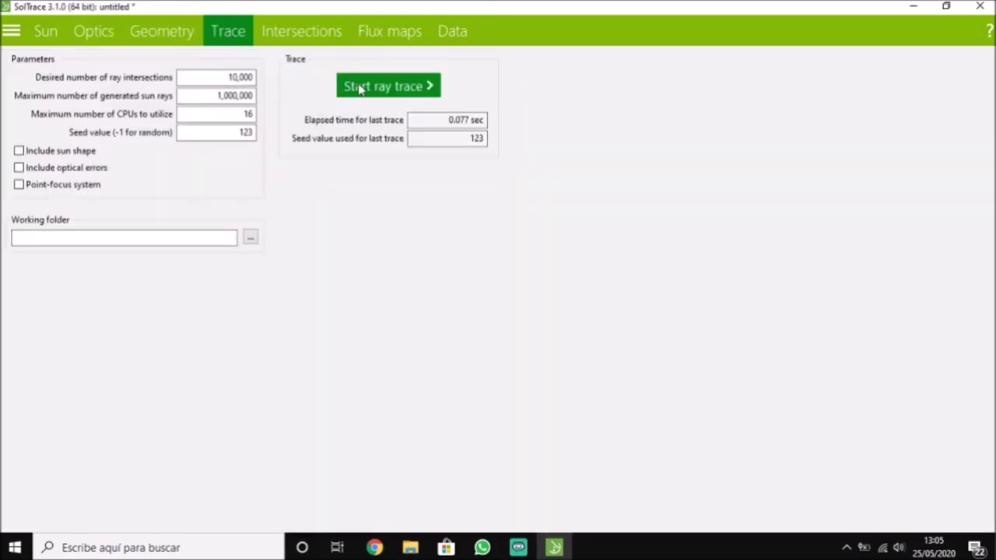
click(301, 35)
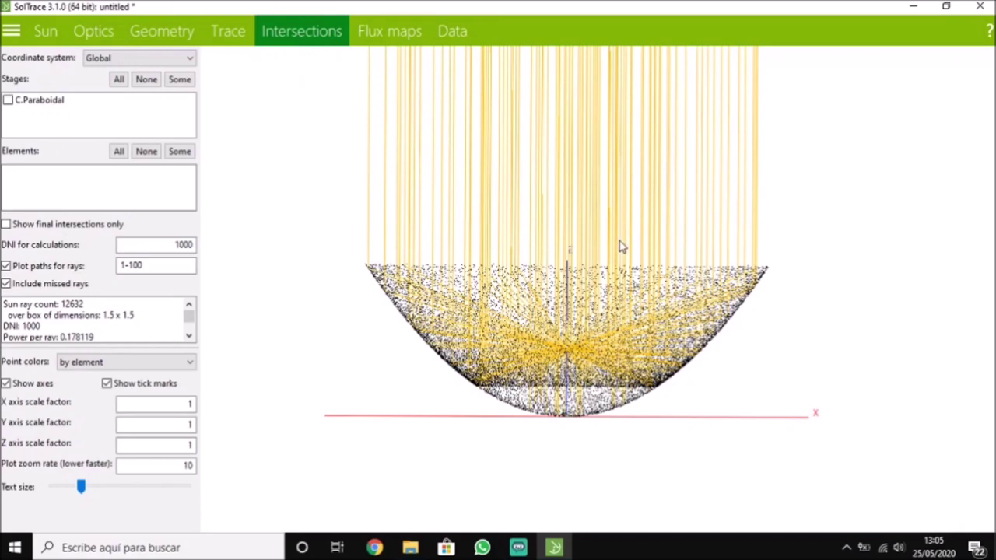
drag(619, 246, 620, 287)
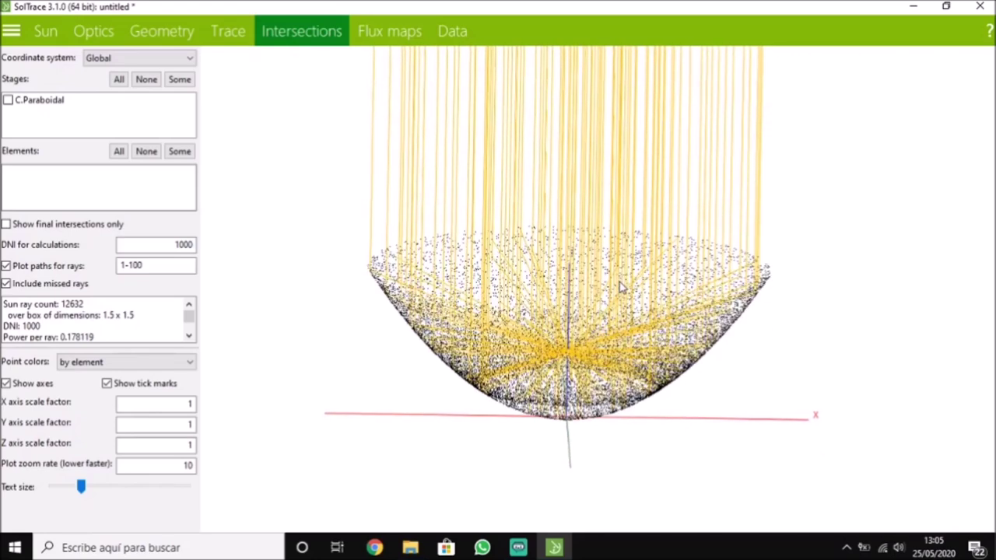
drag(620, 288, 622, 348)
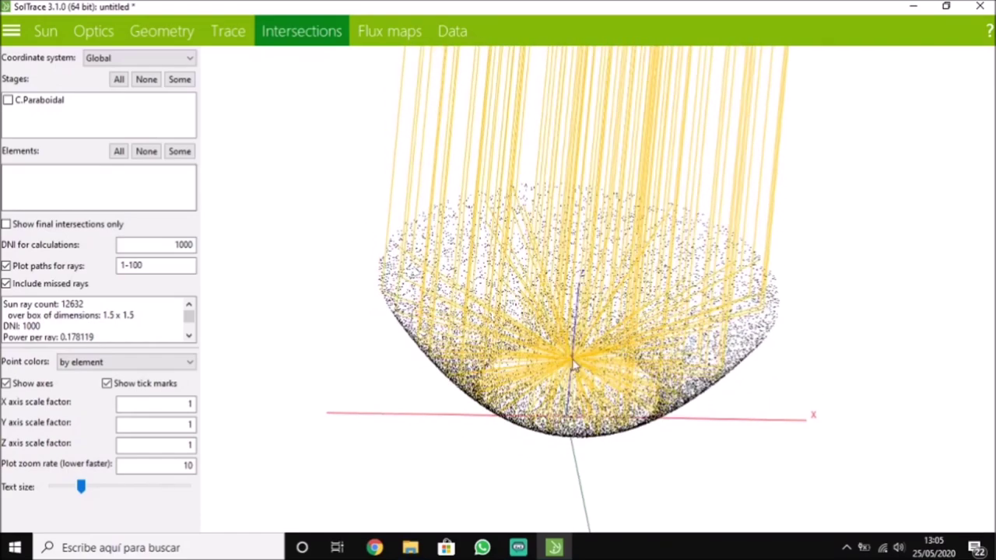
drag(595, 384, 539, 391)
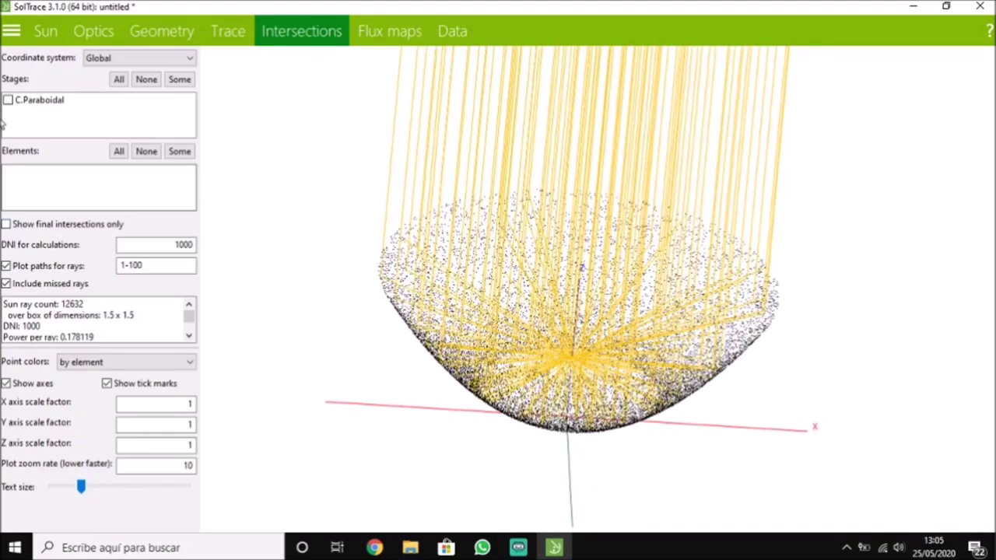
click(10, 101)
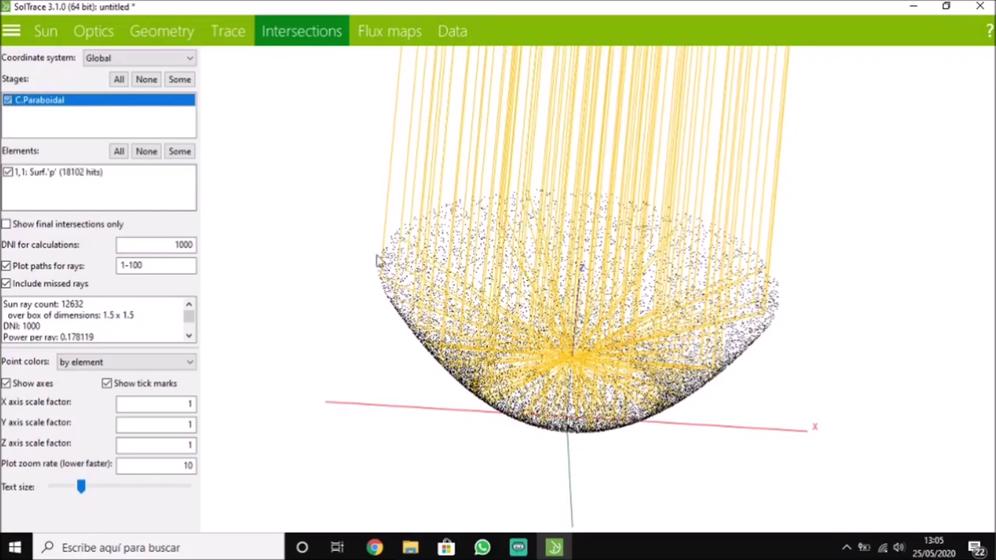
drag(700, 418, 580, 427)
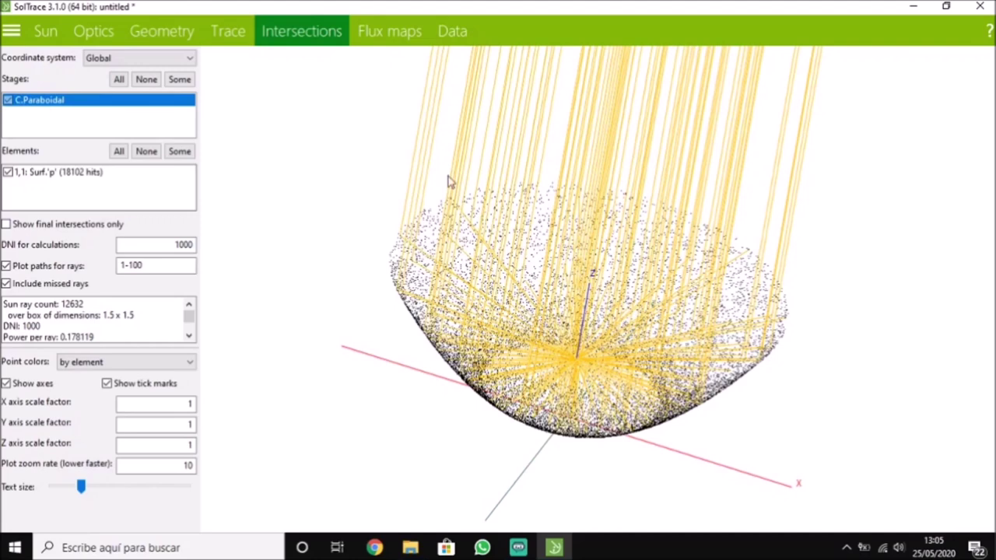